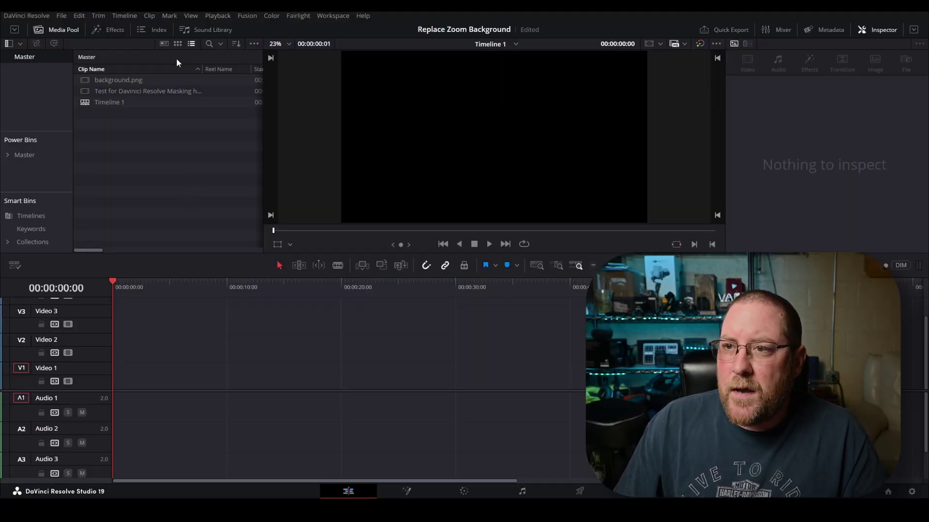
- Place background.png at the start of Video 1, lengthened to end around 40 seconds
{"action": "left_click", "coordinate": [148, 91]}
{"action": "left_click_drag", "start_coordinate": [105, 80], "coordinate": [151, 380]}
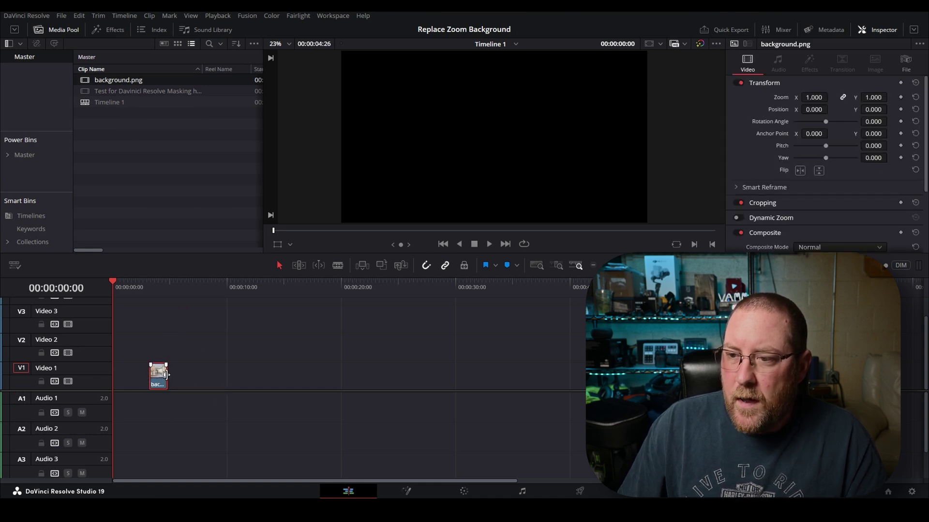
{"action": "left_click_drag", "start_coordinate": [166, 372], "coordinate": [585, 375]}
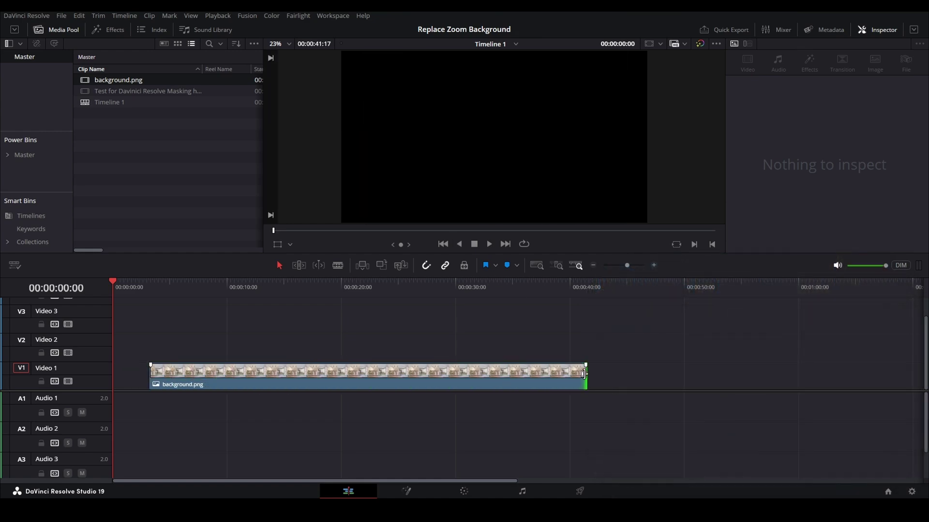
{"action": "mouse_move", "coordinate": [583, 373]}
{"action": "left_mouse_down"}
{"action": "mouse_move", "coordinate": [415, 374]}
{"action": "mouse_move", "coordinate": [579, 373]}
{"action": "left_mouse_up"}
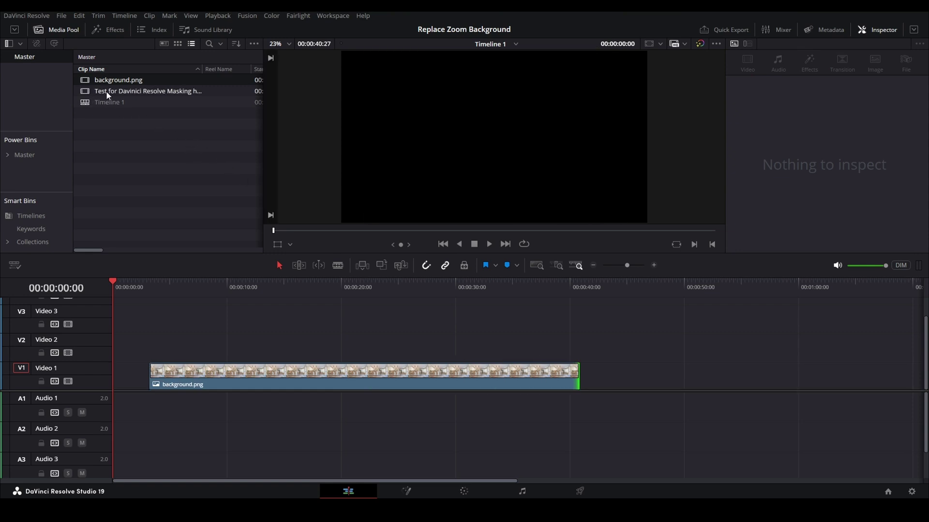
- Add the Zoom recording on Video 2 and extend background.png to end with it
{"action": "left_click_drag", "start_coordinate": [106, 91], "coordinate": [158, 343]}
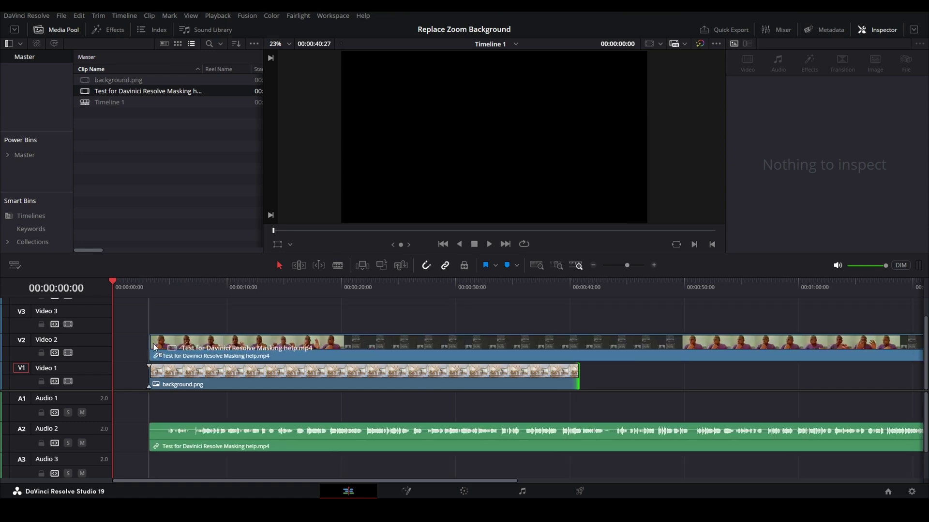
{"action": "key", "text": "ctrl+minus"}
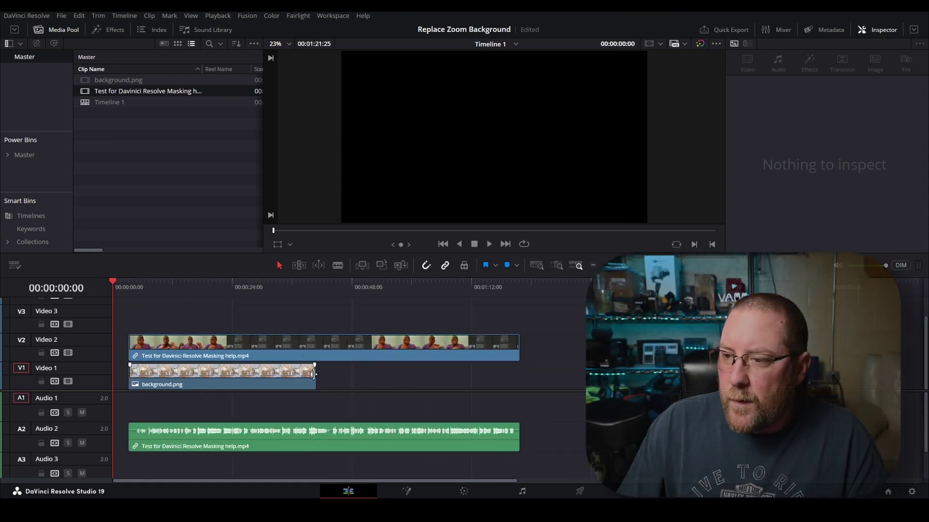
{"action": "scroll", "coordinate": [312, 368], "scroll_direction": "down", "scroll_amount": 3}
{"action": "scroll", "coordinate": [313, 368], "scroll_direction": "up", "scroll_amount": 4}
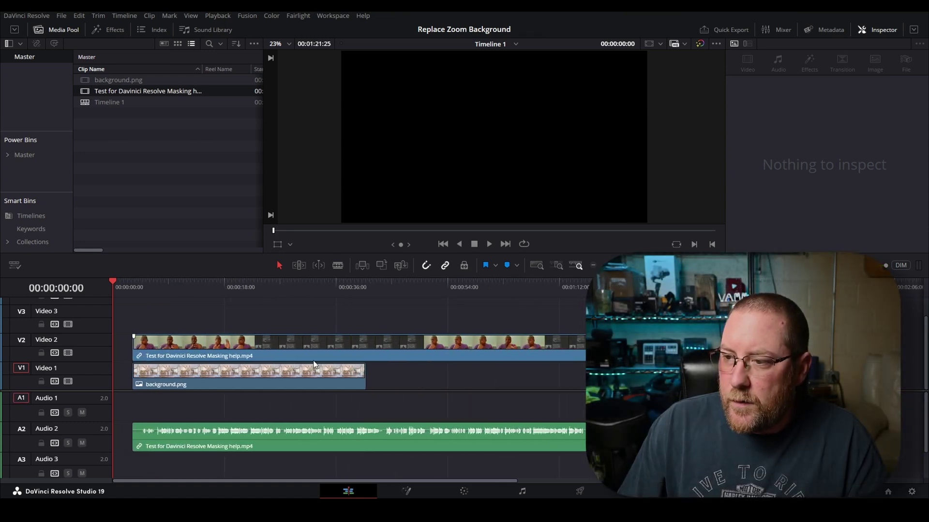
{"action": "scroll", "coordinate": [314, 367], "scroll_direction": "down", "scroll_amount": 2}
{"action": "left_click_drag", "start_coordinate": [305, 377], "coordinate": [510, 377]}
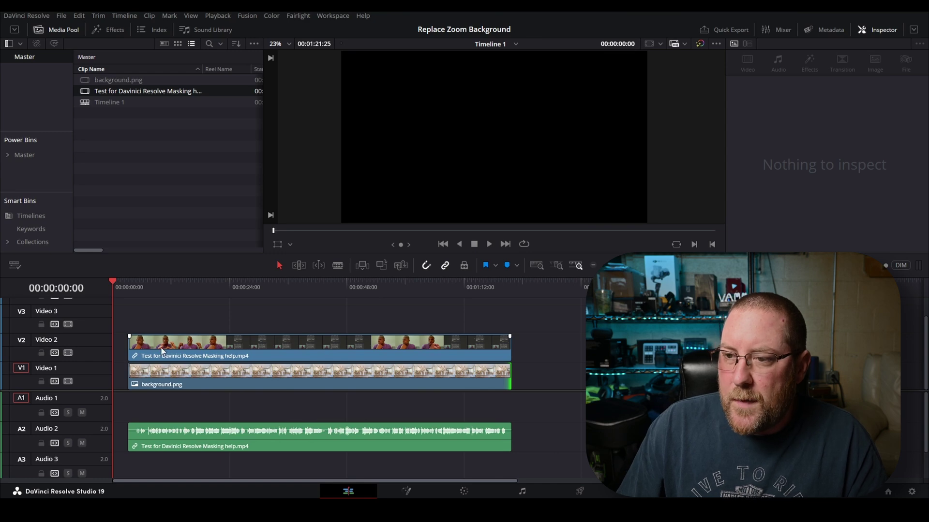
- Disable the recording at 00:00:11:03 to reveal the background, then select background.png
{"action": "left_click", "coordinate": [167, 289]}
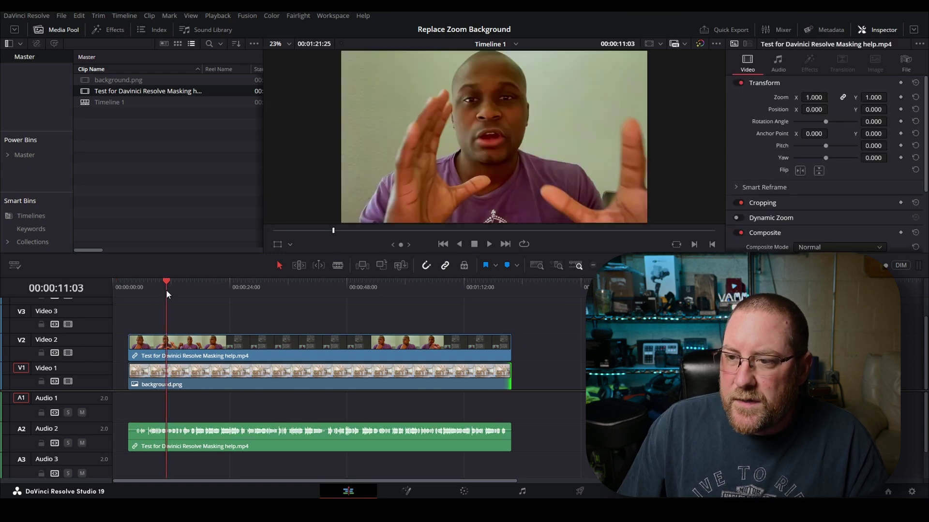
{"action": "left_click", "coordinate": [195, 358]}
{"action": "key", "text": "d"}
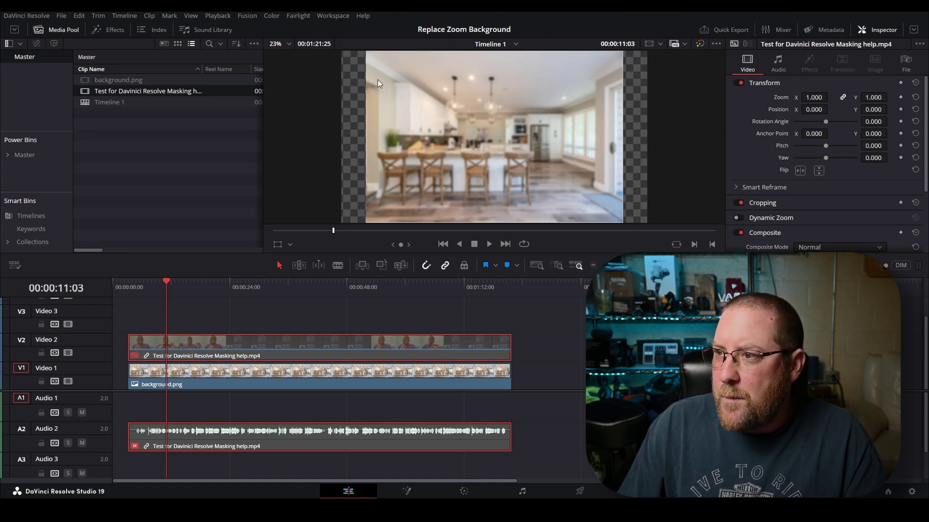
{"action": "left_click", "coordinate": [315, 376]}
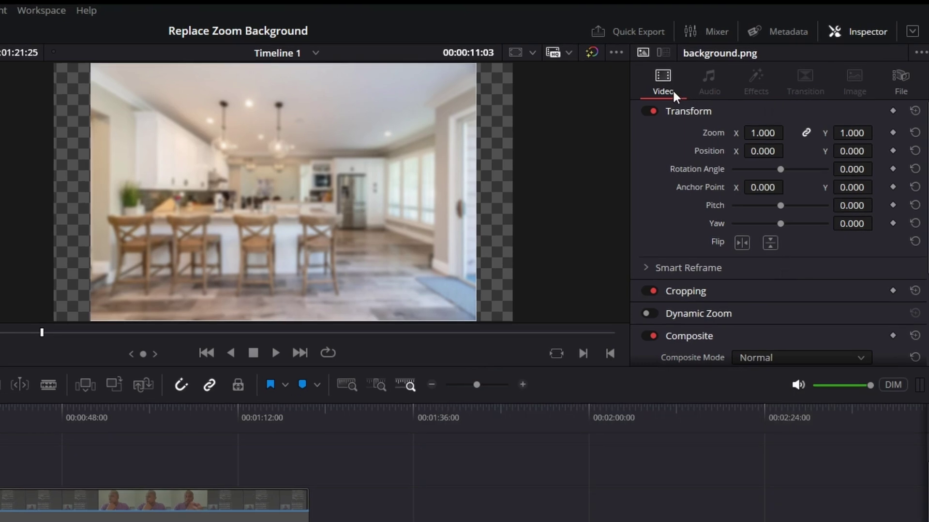
- Scale background.png to Inspector zoom 1.230 and re-enable the recording and its audio
{"action": "left_click", "coordinate": [854, 30]}
{"action": "left_click", "coordinate": [854, 30]}
{"action": "left_click_drag", "start_coordinate": [762, 132], "coordinate": [792, 132]}
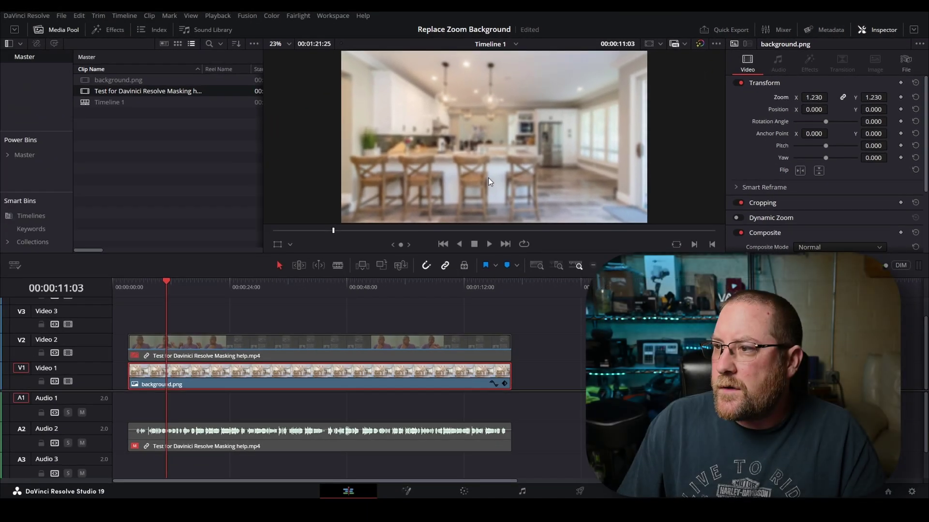
{"action": "left_click", "coordinate": [280, 348]}
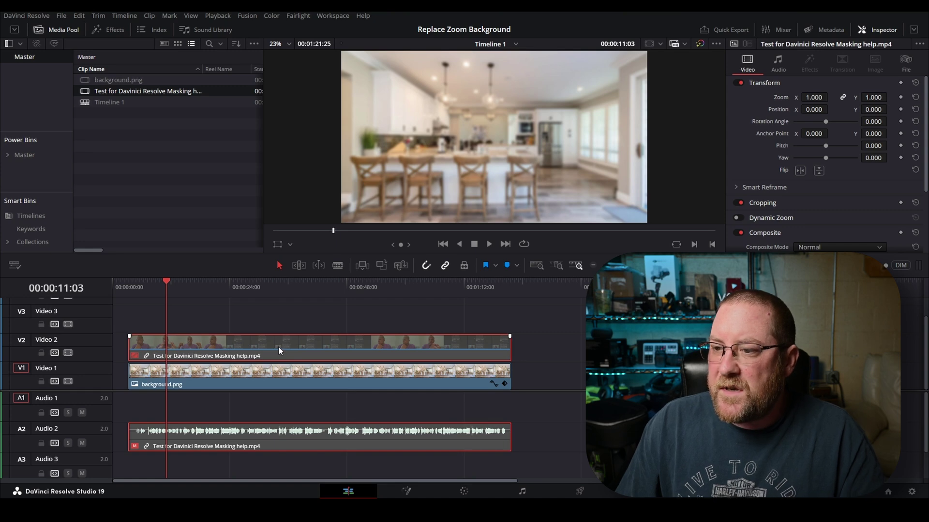
{"action": "key", "text": "d"}
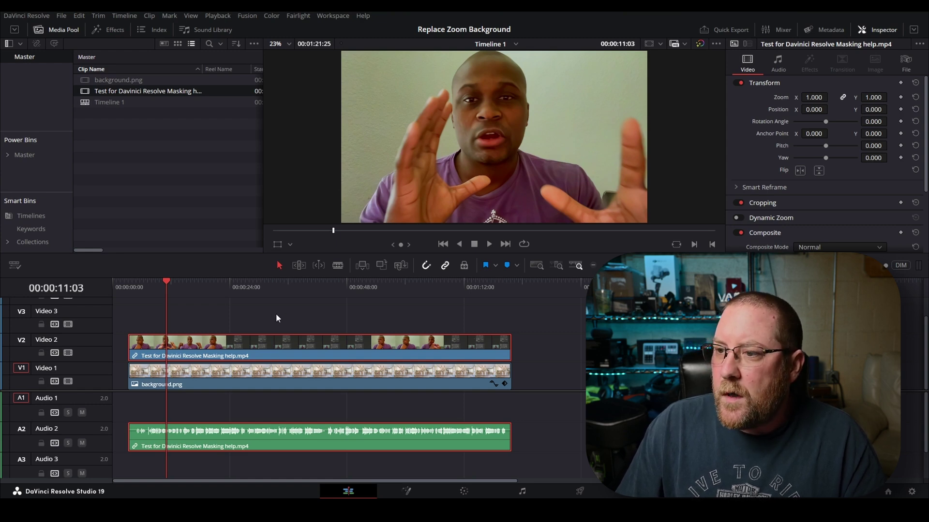
- Preview the screen-share section at 00:00:34:17 in full-screen playback
{"action": "left_click", "coordinate": [281, 291]}
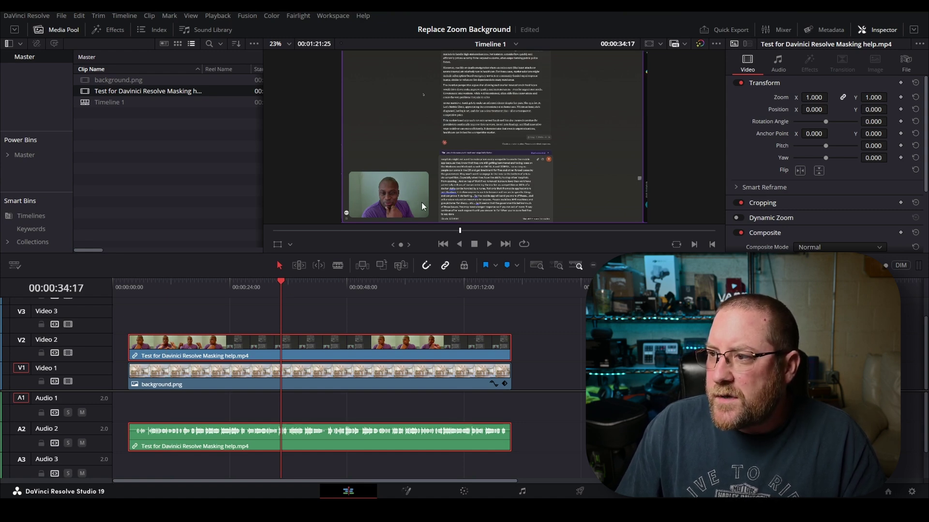
{"action": "key", "text": "ctrl+f"}
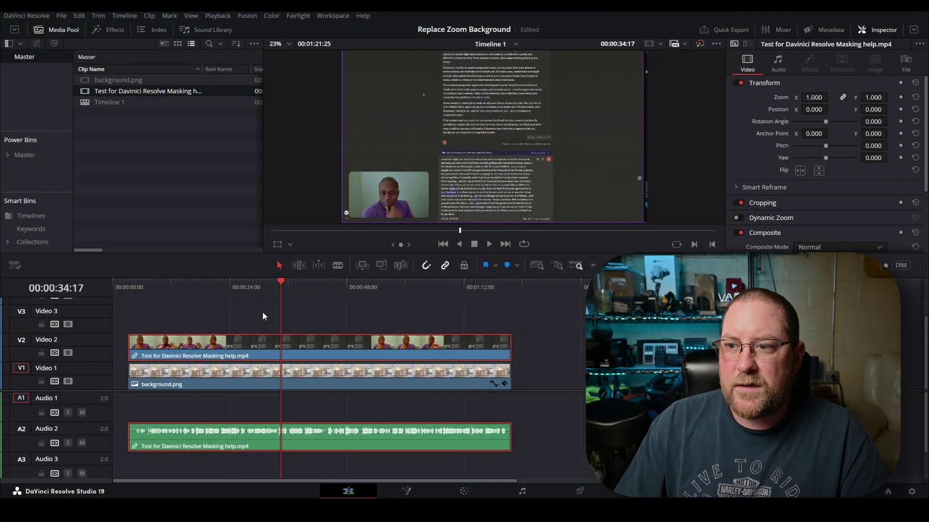
- Zoom into the timeline and scrub to the scene change at 00:00:20:19
{"action": "left_click", "coordinate": [230, 284]}
{"action": "scroll", "coordinate": [225, 305], "scroll_direction": "up", "scroll_amount": 1}
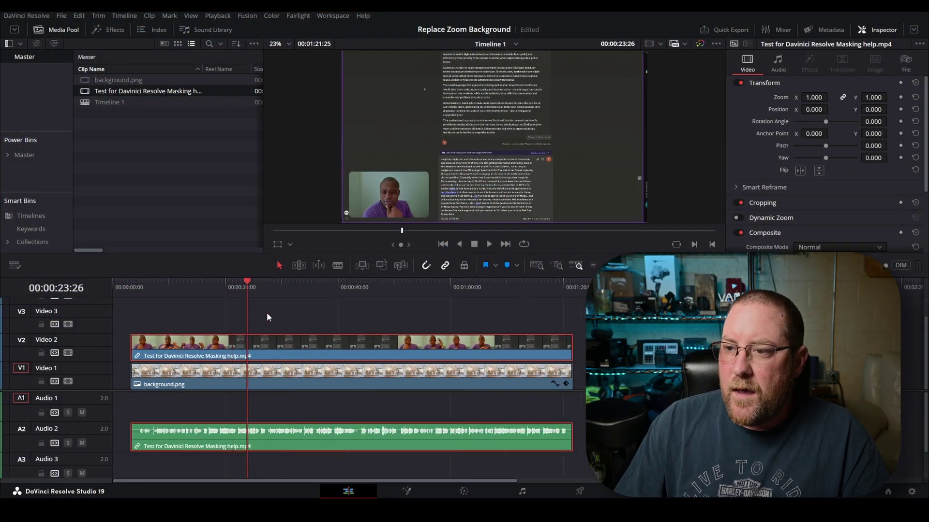
{"action": "scroll", "coordinate": [267, 315], "scroll_direction": "up", "scroll_amount": 3}
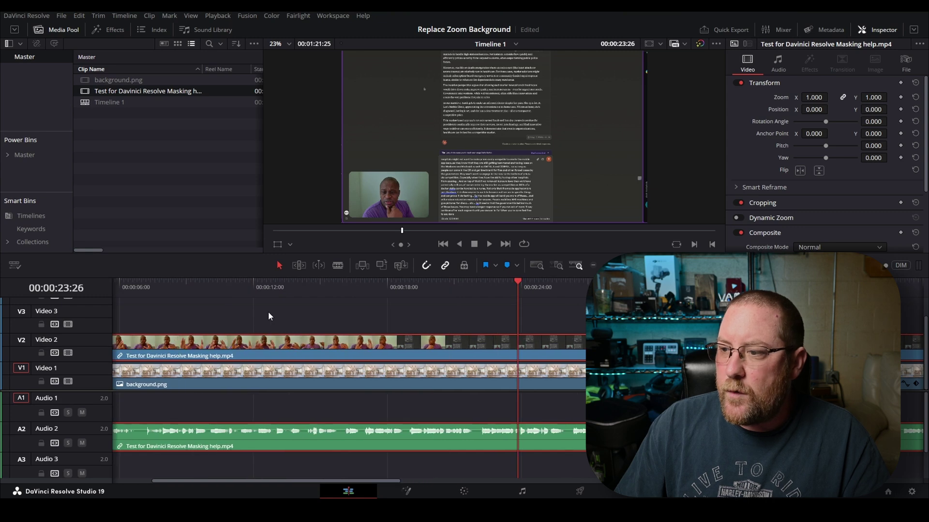
{"action": "left_click", "coordinate": [400, 284]}
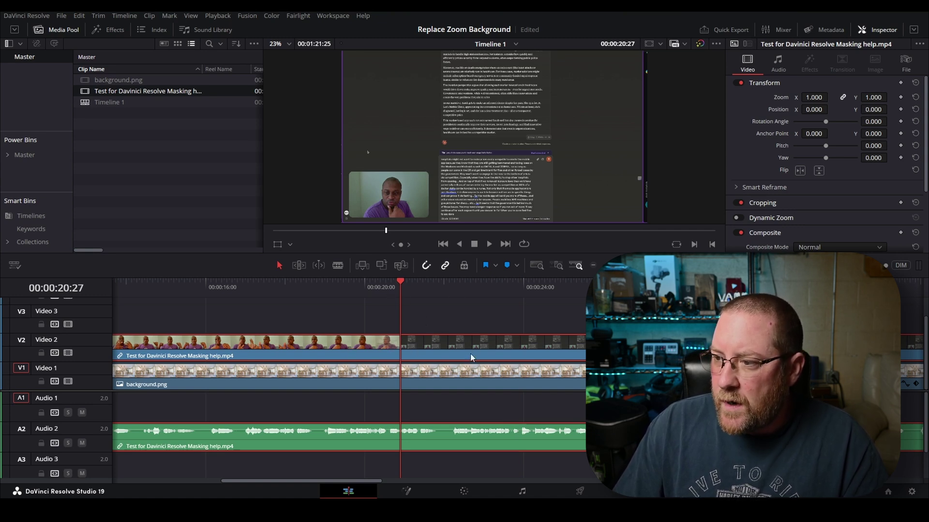
{"action": "mouse_move", "coordinate": [388, 286]}
{"action": "left_mouse_down"}
{"action": "mouse_move", "coordinate": [369, 293]}
{"action": "mouse_move", "coordinate": [396, 293]}
{"action": "left_mouse_up"}
{"action": "scroll", "coordinate": [399, 330], "scroll_direction": "up", "scroll_amount": 5}
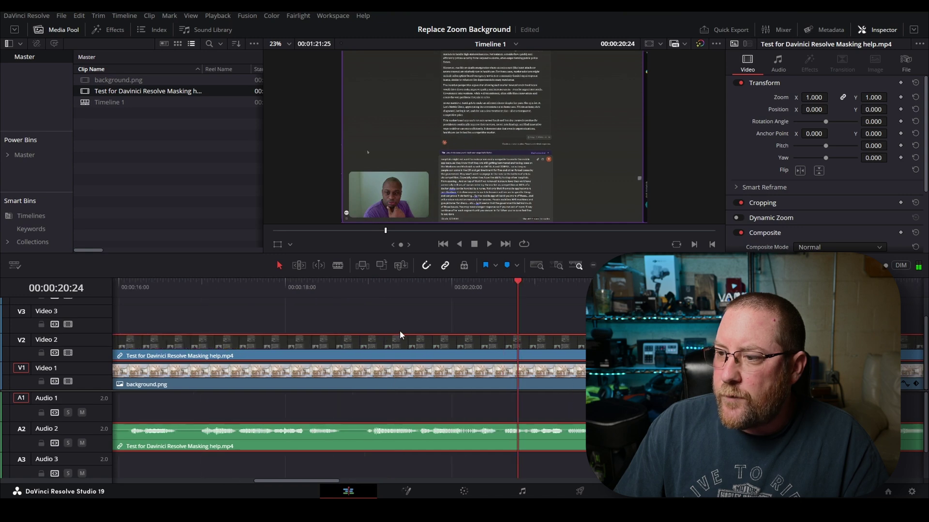
{"action": "scroll", "coordinate": [545, 296], "scroll_direction": "right", "scroll_amount": 5}
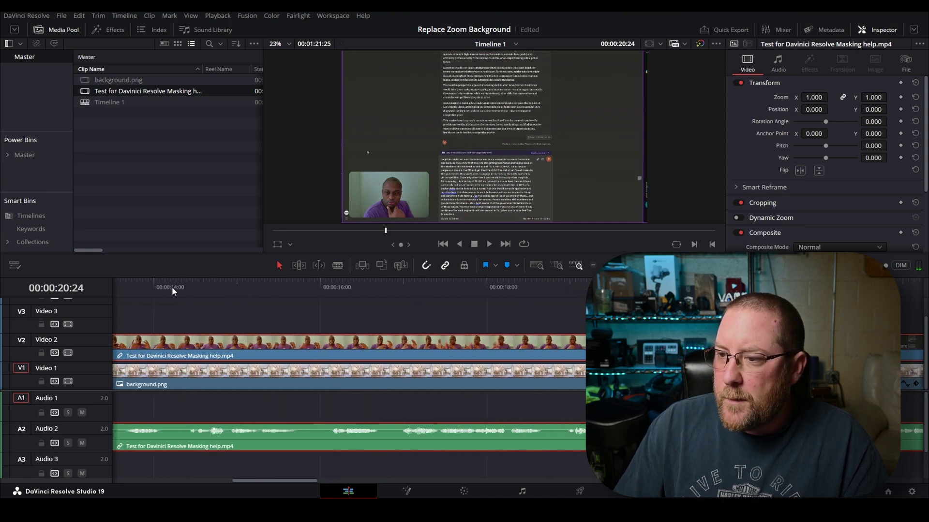
{"action": "left_click_drag", "start_coordinate": [491, 285], "coordinate": [484, 285]}
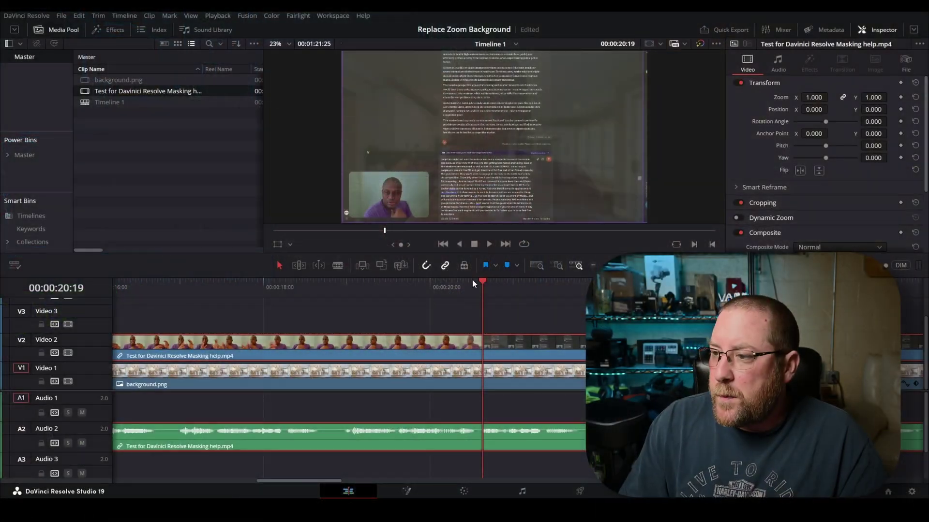
{"action": "left_click", "coordinate": [461, 285]}
- Apply a Cross Dissolve from Video Transitions to the recording at 00:00:20:19
{"action": "left_click", "coordinate": [483, 288]}
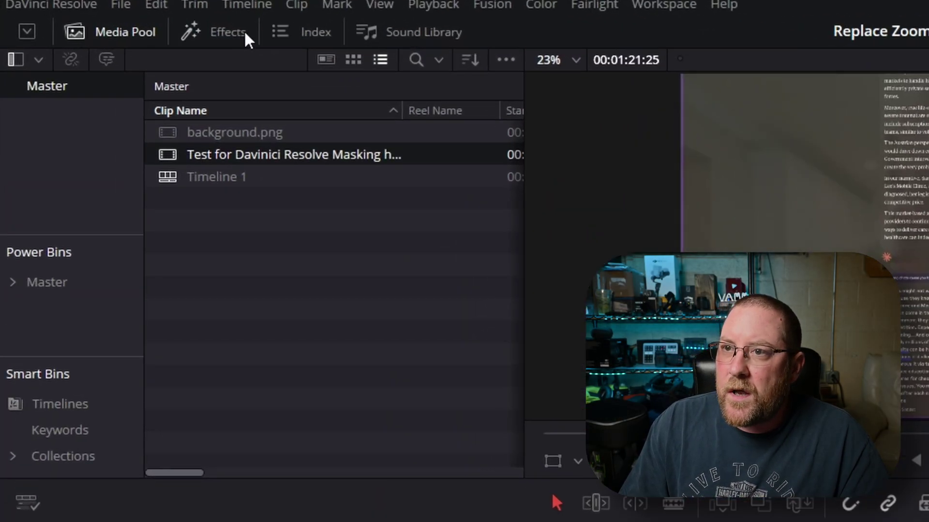
{"action": "left_click", "coordinate": [225, 35]}
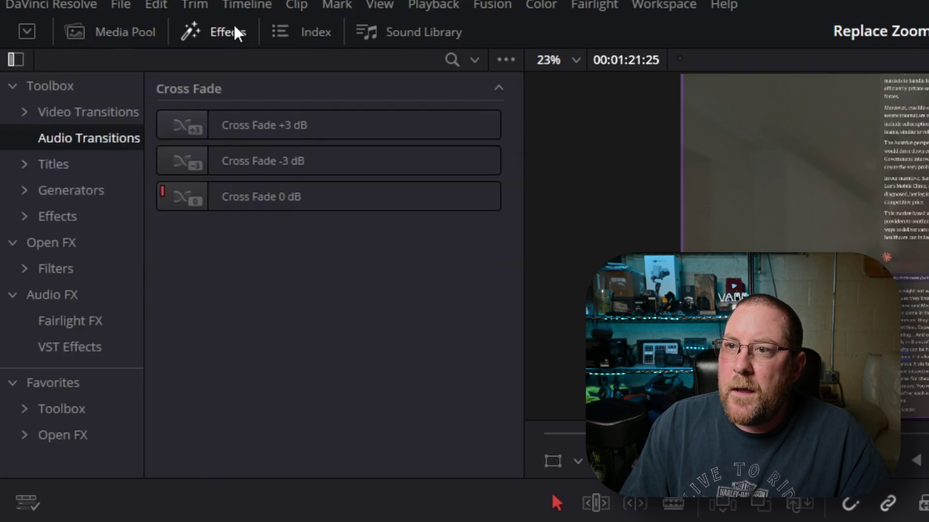
{"action": "left_click", "coordinate": [232, 29]}
{"action": "left_click", "coordinate": [233, 30]}
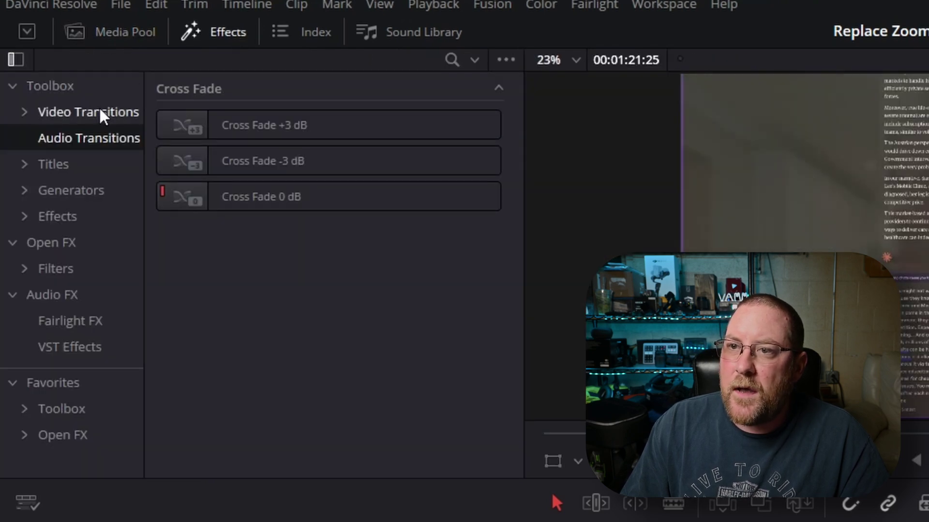
{"action": "left_click", "coordinate": [97, 107]}
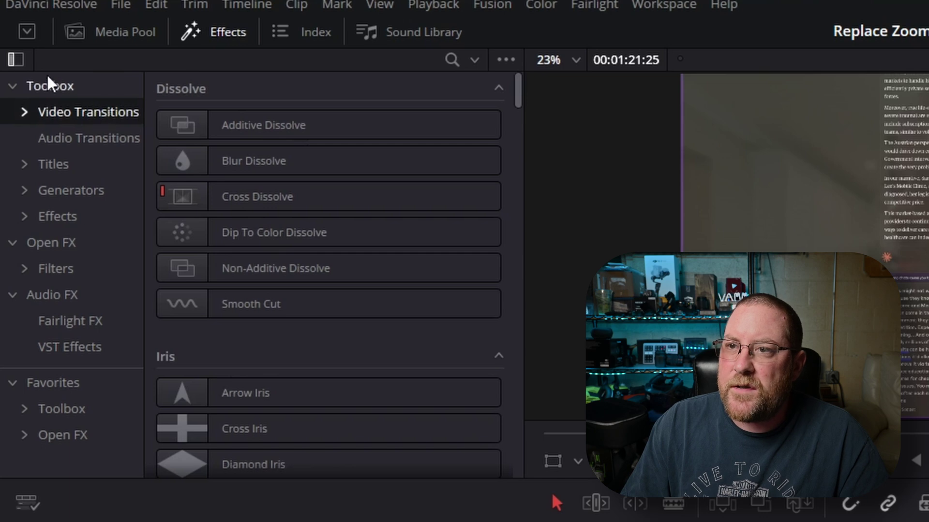
{"action": "left_click", "coordinate": [254, 198]}
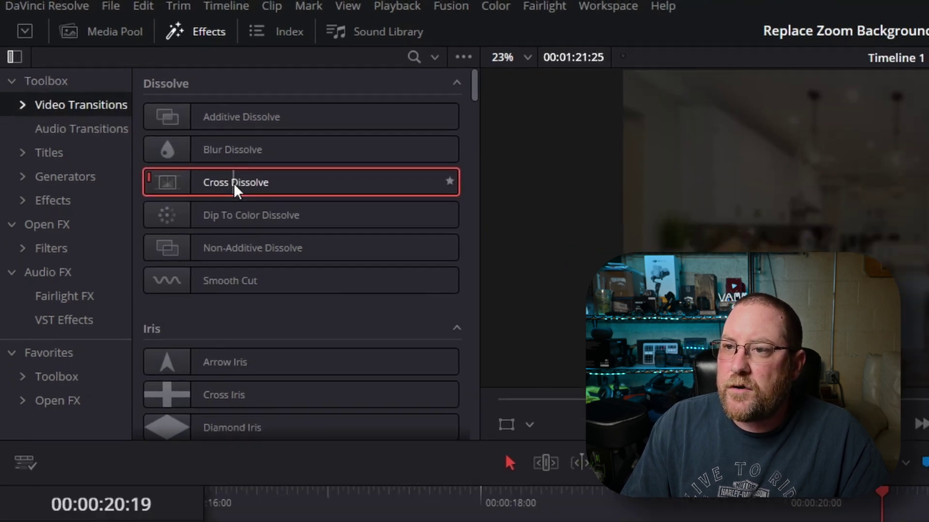
{"action": "left_click_drag", "start_coordinate": [233, 183], "coordinate": [477, 350]}
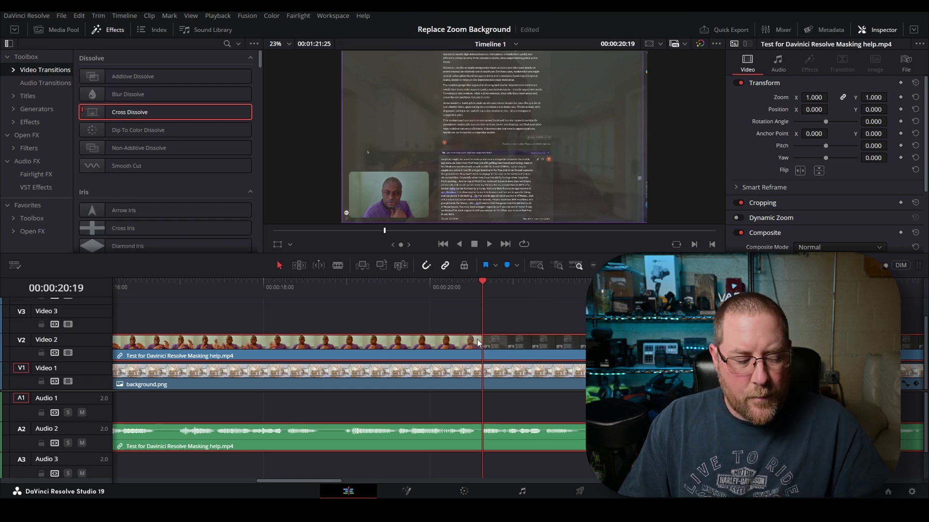
- Split only the Video 2 recording at 00:00:20:19 and drop a cross dissolve on the cut
{"action": "key", "text": "ctrl+b"}
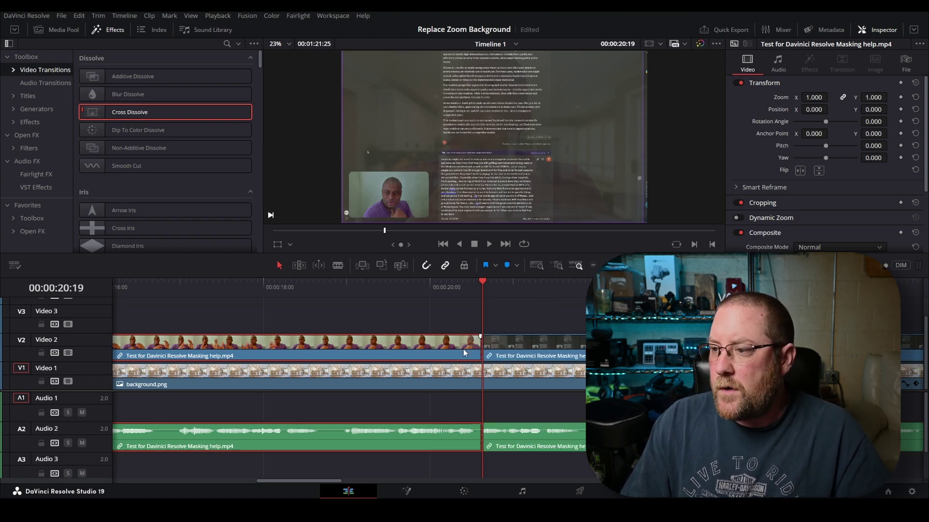
{"action": "key", "text": "ctrl+z"}
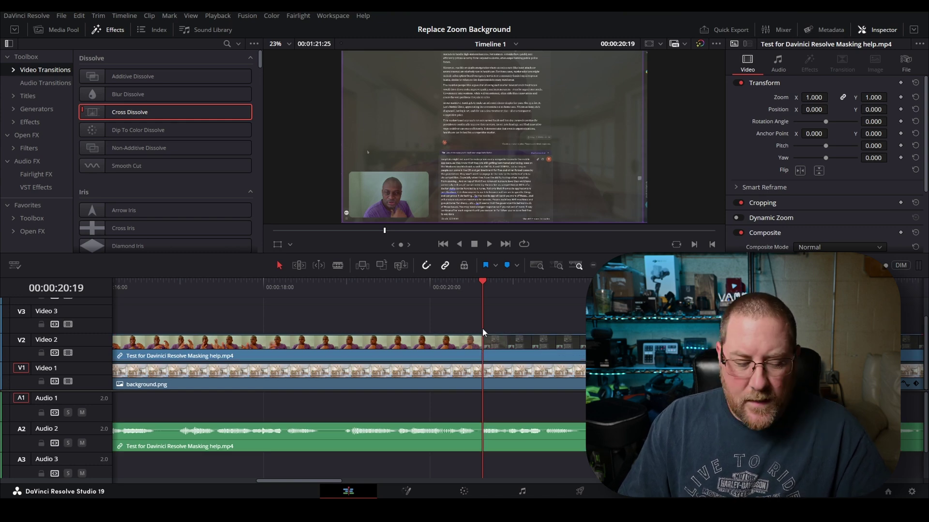
{"action": "key", "text": "ctrl+b"}
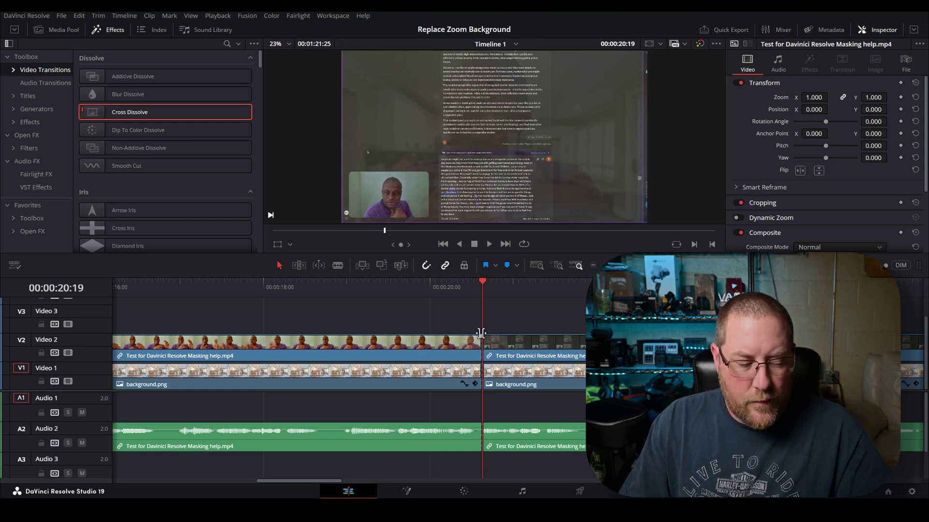
{"action": "key", "text": "Delete"}
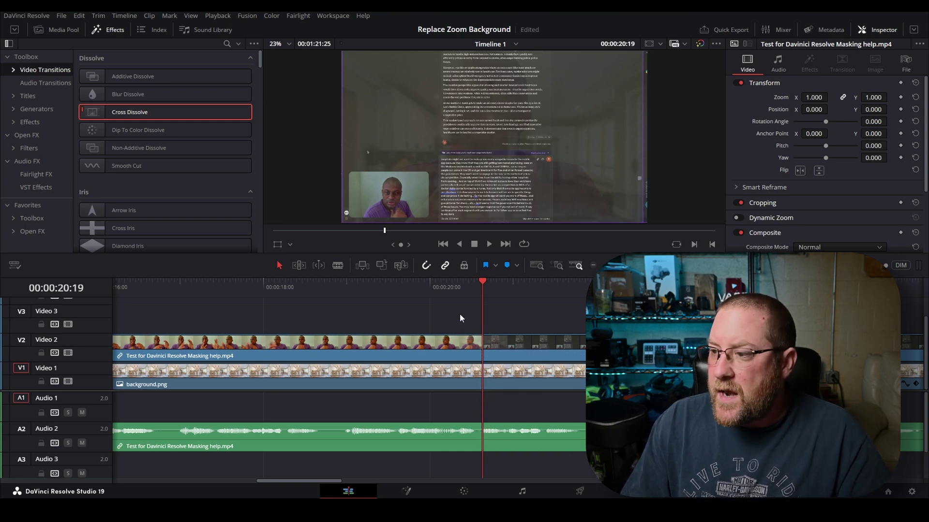
{"action": "left_click", "coordinate": [498, 349]}
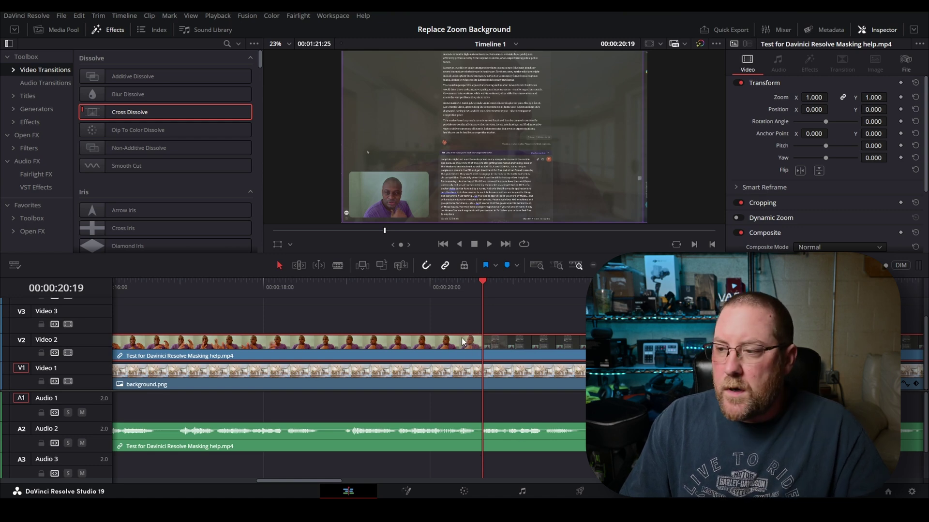
{"action": "key", "text": "ctrl+b"}
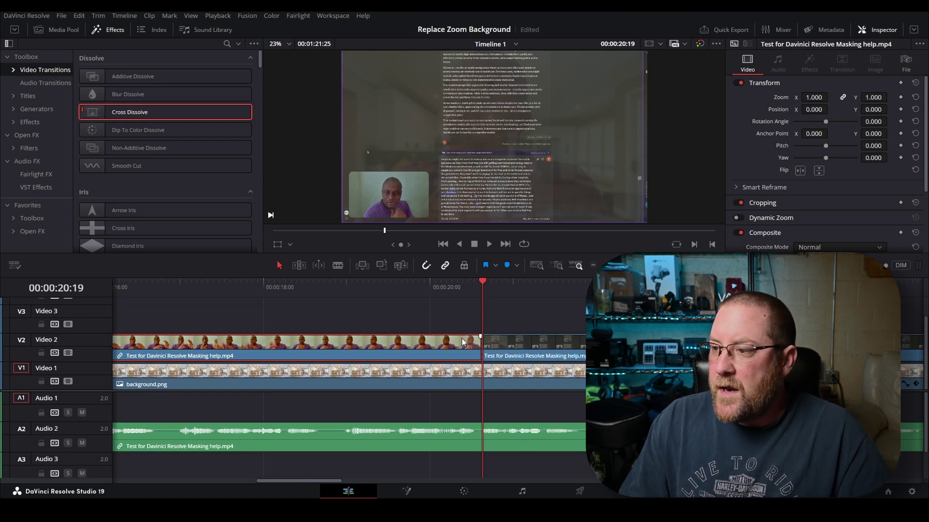
{"action": "left_click_drag", "start_coordinate": [118, 109], "coordinate": [481, 346]}
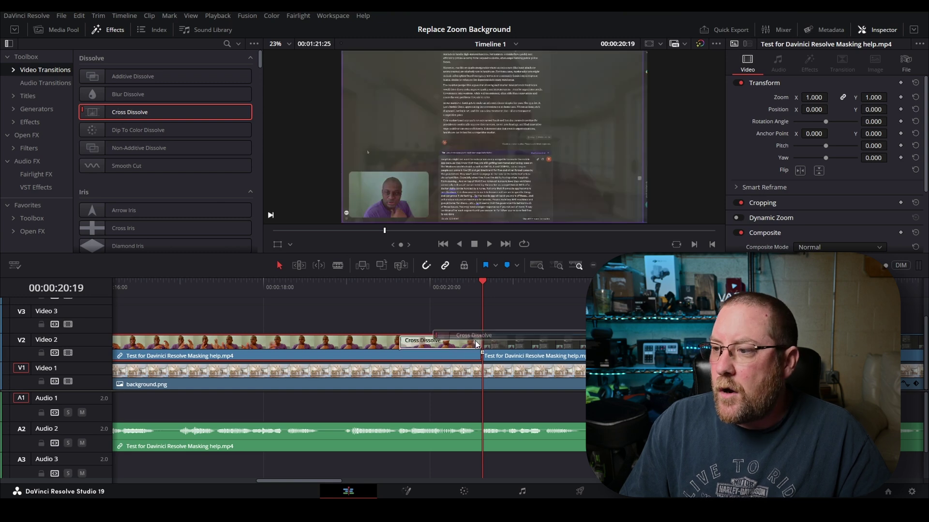
- Scrub across the dissolve to preview the crossfade from speaker to screen share
{"action": "left_click_drag", "start_coordinate": [442, 289], "coordinate": [522, 286]}
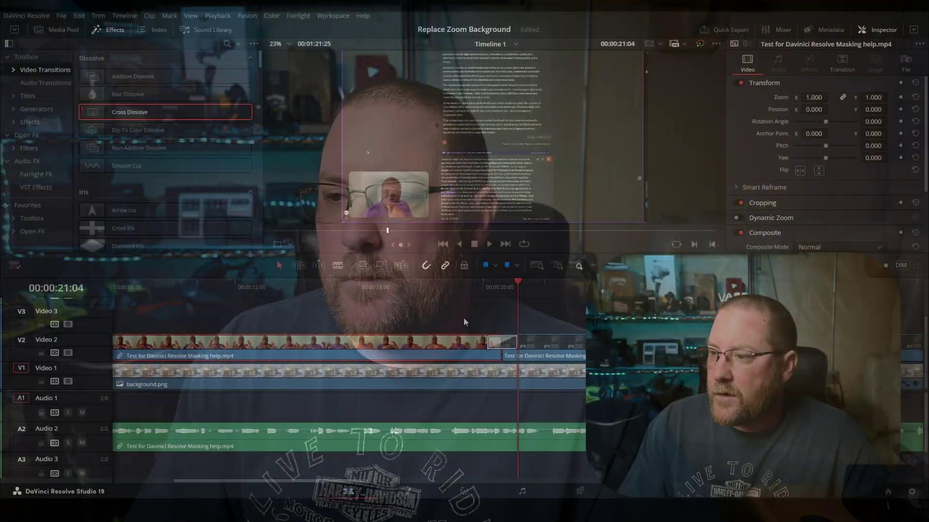
- Find the next scene change and split the Video 2 clip at 00:00:50:09
{"action": "scroll", "coordinate": [459, 317], "scroll_direction": "down", "scroll_amount": 2}
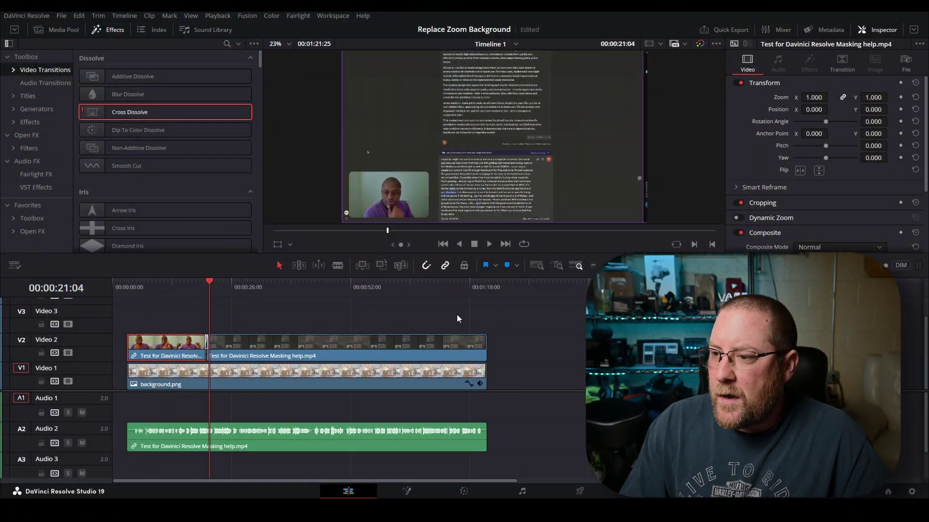
{"action": "left_click", "coordinate": [347, 284]}
{"action": "scroll", "coordinate": [350, 315], "scroll_direction": "up", "scroll_amount": 3}
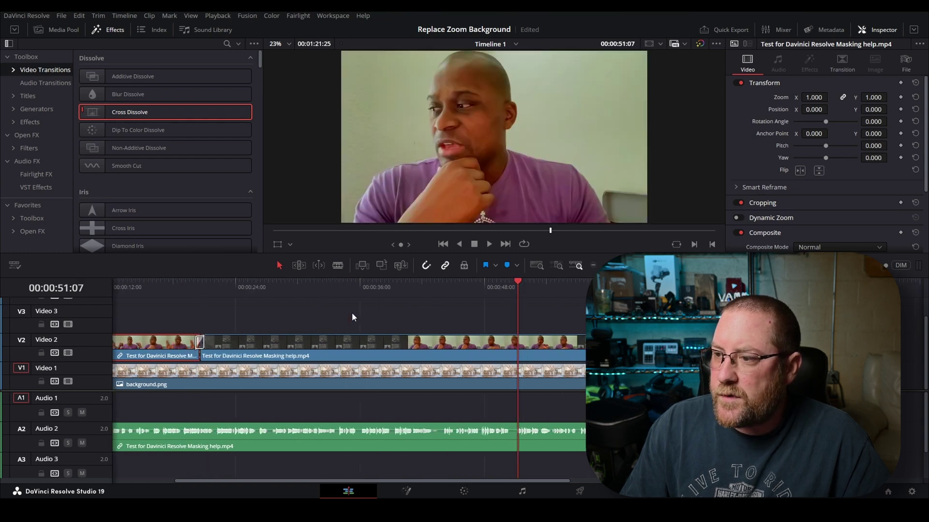
{"action": "left_click", "coordinate": [502, 290]}
{"action": "scroll", "coordinate": [501, 307], "scroll_direction": "up", "scroll_amount": 3}
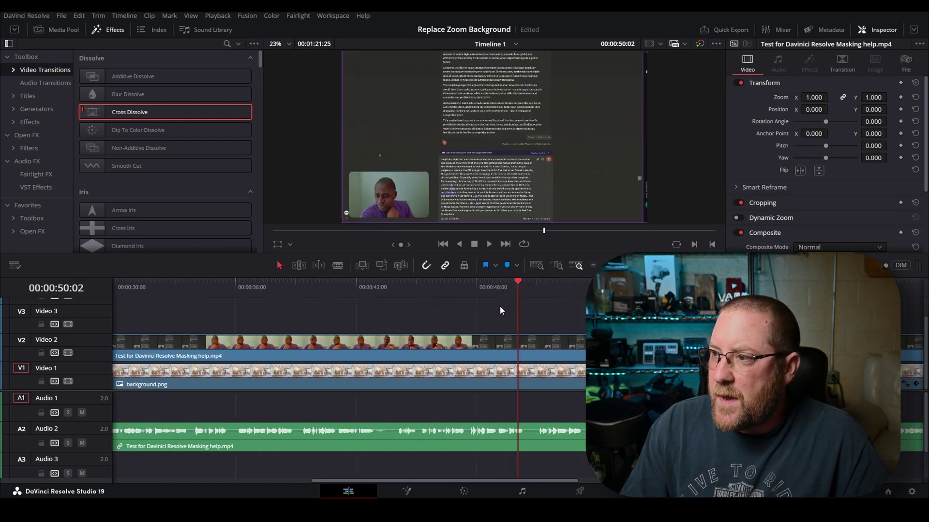
{"action": "left_click", "coordinate": [528, 289]}
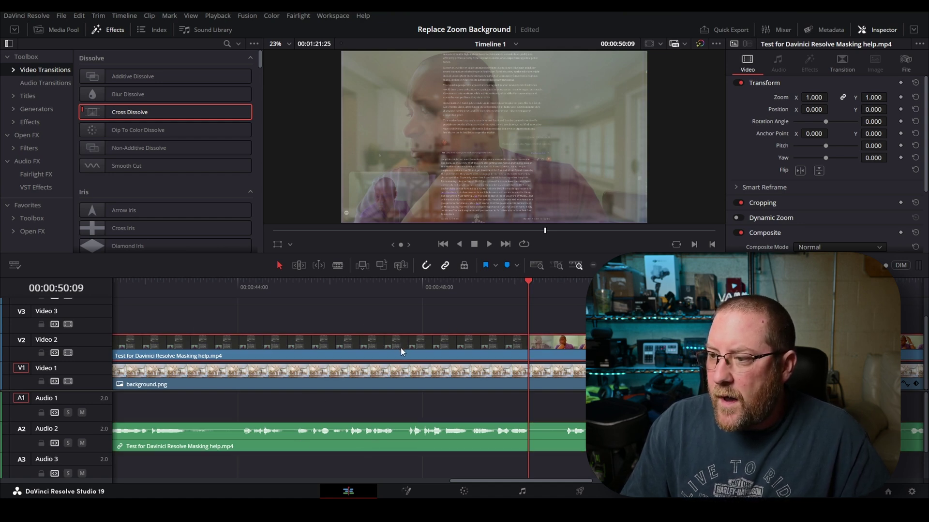
{"action": "scroll", "coordinate": [400, 348], "scroll_direction": "down", "scroll_amount": 5}
{"action": "left_click", "coordinate": [341, 445]}
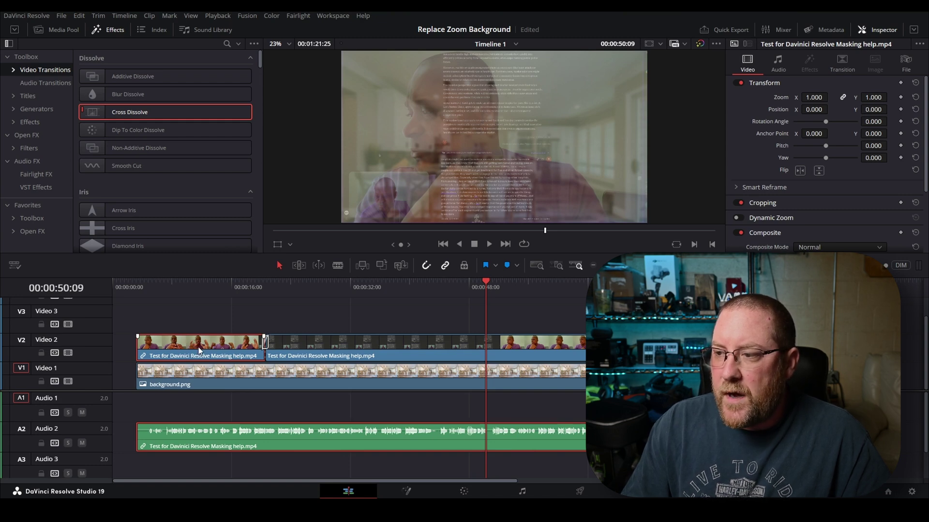
{"action": "scroll", "coordinate": [513, 354], "scroll_direction": "up", "scroll_amount": 5}
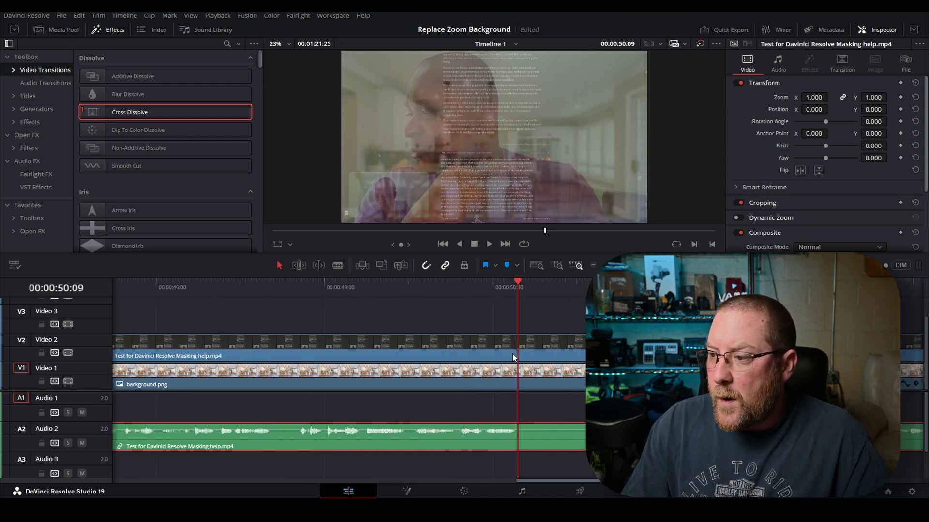
{"action": "scroll", "coordinate": [510, 353], "scroll_direction": "up", "scroll_amount": 2}
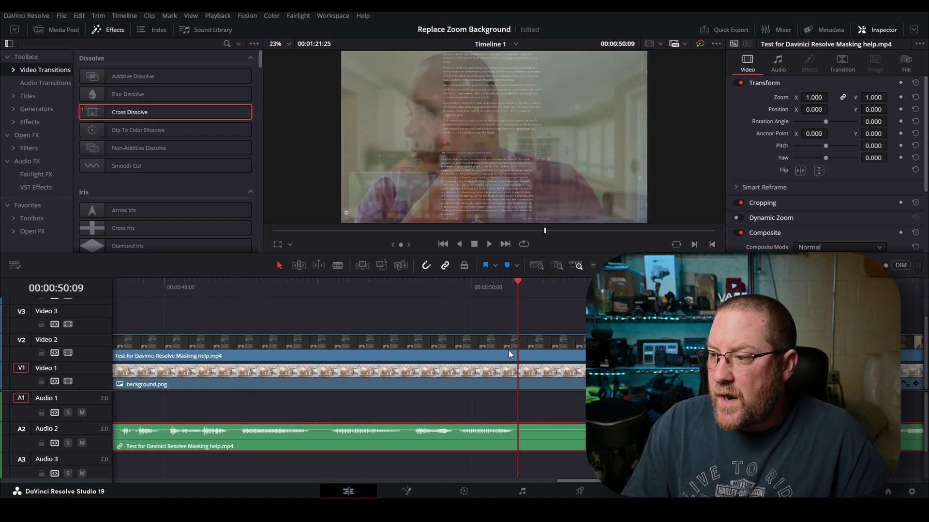
{"action": "left_click", "coordinate": [538, 352]}
{"action": "key", "text": "ctrl+b"}
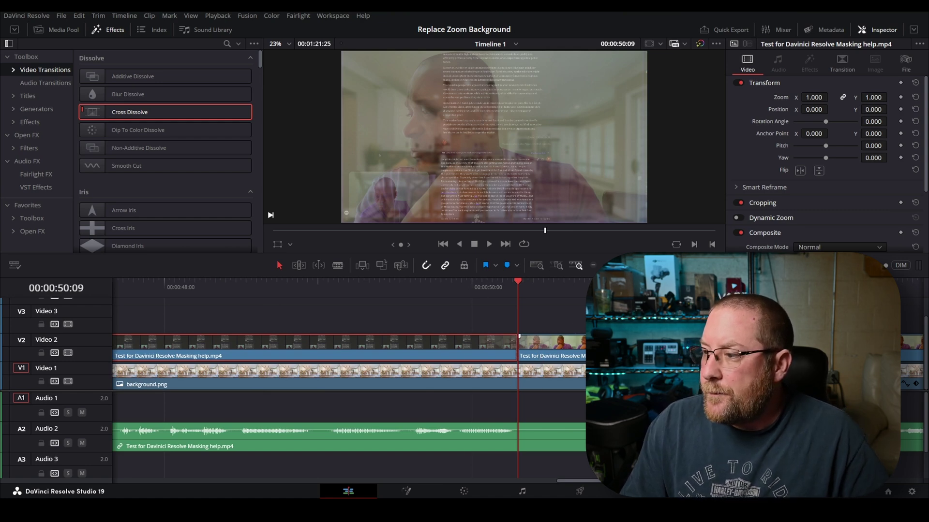
- Scrub to the exact change frame and split the Video 2 clip at 00:01:09:15
{"action": "scroll", "coordinate": [572, 329], "scroll_direction": "down", "scroll_amount": 2}
{"action": "scroll", "coordinate": [557, 346], "scroll_direction": "down", "scroll_amount": 3}
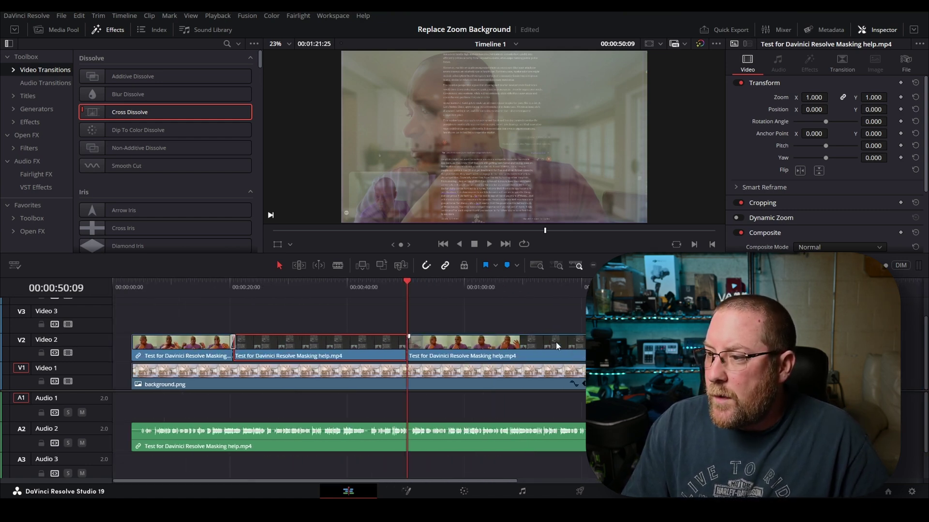
{"action": "left_click", "coordinate": [519, 284]}
{"action": "scroll", "coordinate": [516, 295], "scroll_direction": "up", "scroll_amount": 3}
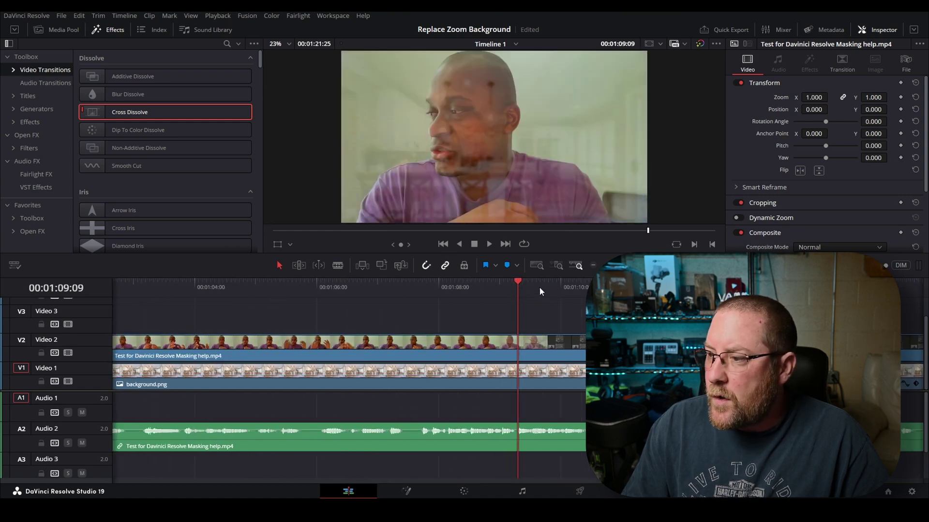
{"action": "mouse_move", "coordinate": [540, 288]}
{"action": "left_mouse_down"}
{"action": "mouse_move", "coordinate": [551, 286]}
{"action": "mouse_move", "coordinate": [527, 288]}
{"action": "left_mouse_up"}
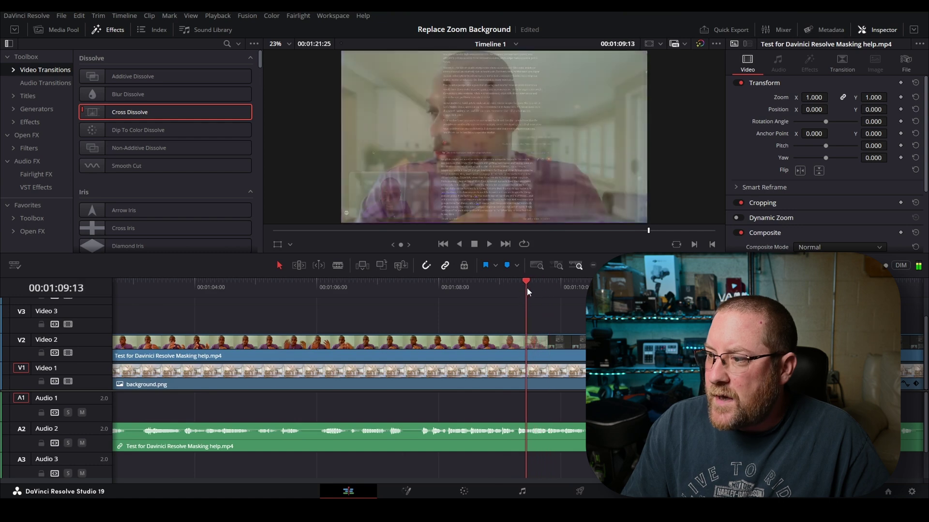
{"action": "scroll", "coordinate": [527, 289], "scroll_direction": "up", "scroll_amount": 2}
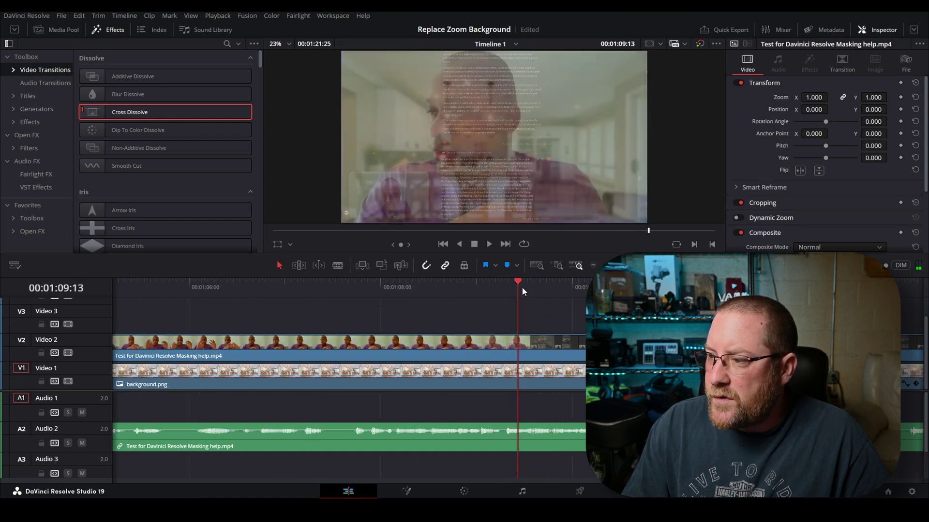
{"action": "left_click_drag", "start_coordinate": [533, 289], "coordinate": [524, 290]}
{"action": "left_click", "coordinate": [539, 353]}
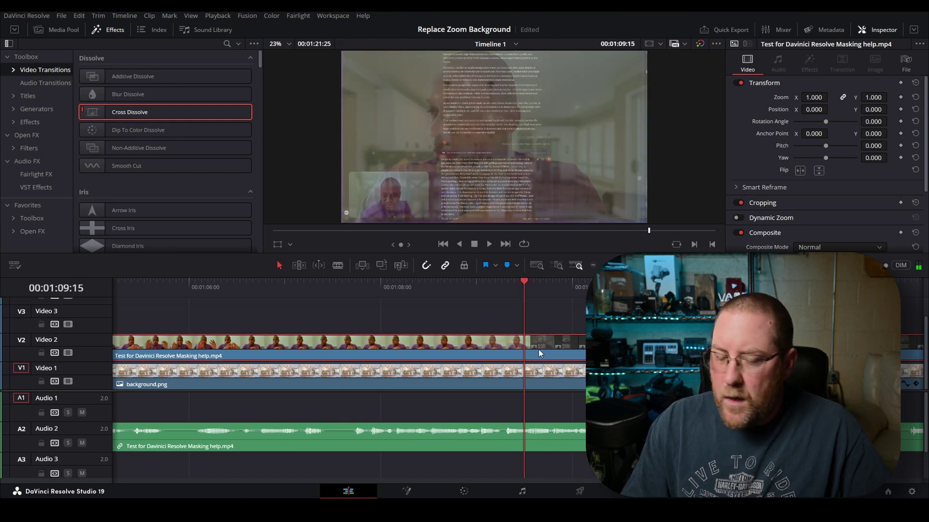
{"action": "key", "text": "ctrl+b"}
{"action": "scroll", "coordinate": [514, 360], "scroll_direction": "down", "scroll_amount": 2}
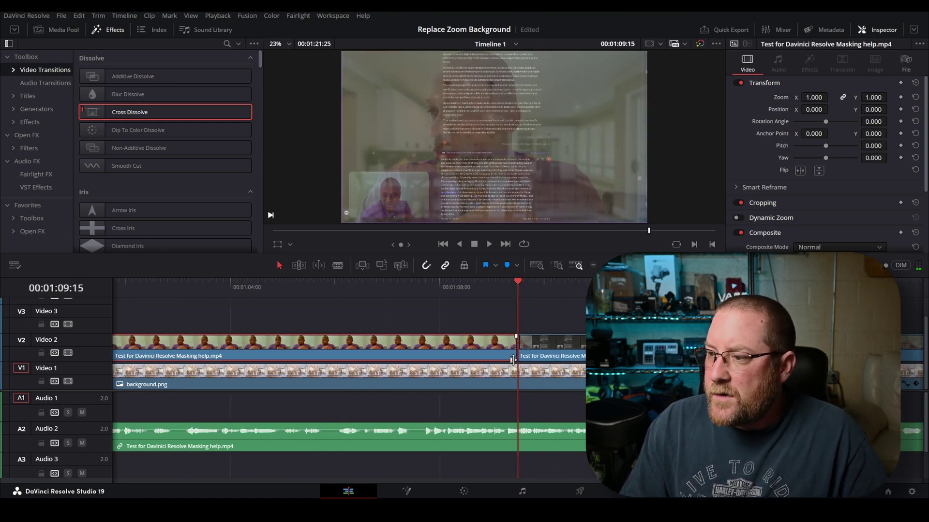
{"action": "scroll", "coordinate": [507, 355], "scroll_direction": "down", "scroll_amount": 6}
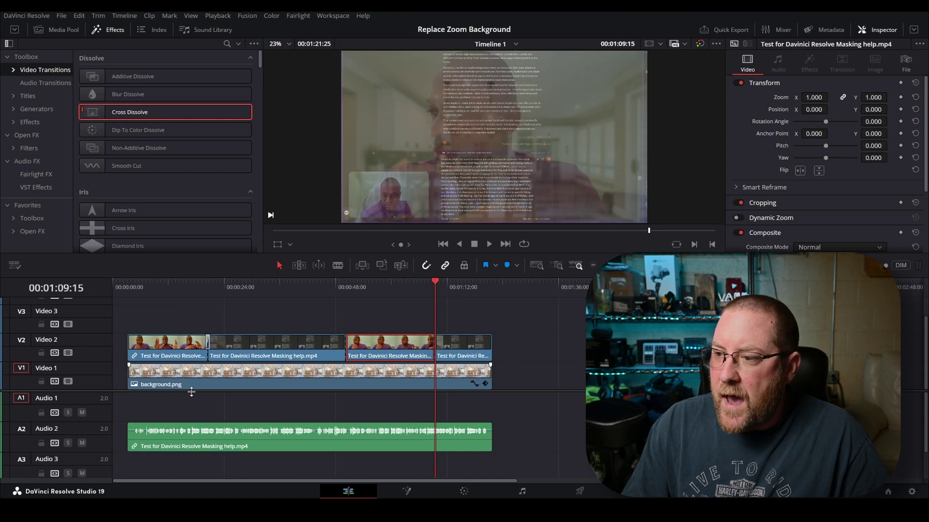
- Deselect everything on the timeline and save the project
{"action": "left_click", "coordinate": [209, 340]}
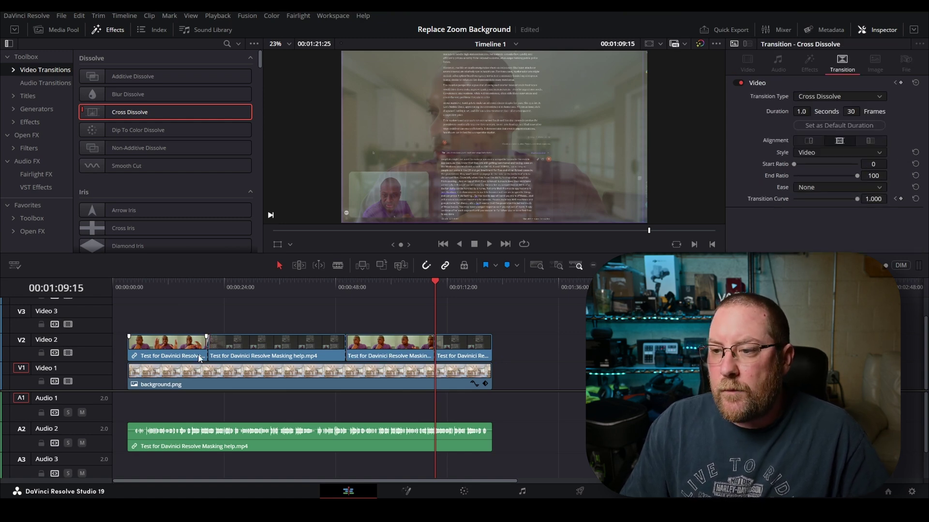
{"action": "key", "text": "Escape"}
{"action": "key", "text": "ctrl+s"}
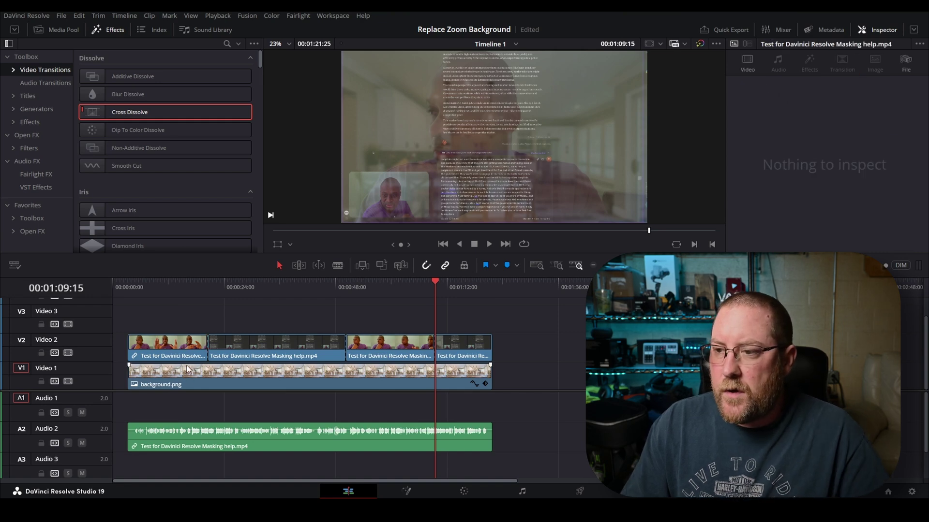
- Select the first Video 2 clip at 00:00:11:19 and open it on the Color page
{"action": "left_click", "coordinate": [164, 297]}
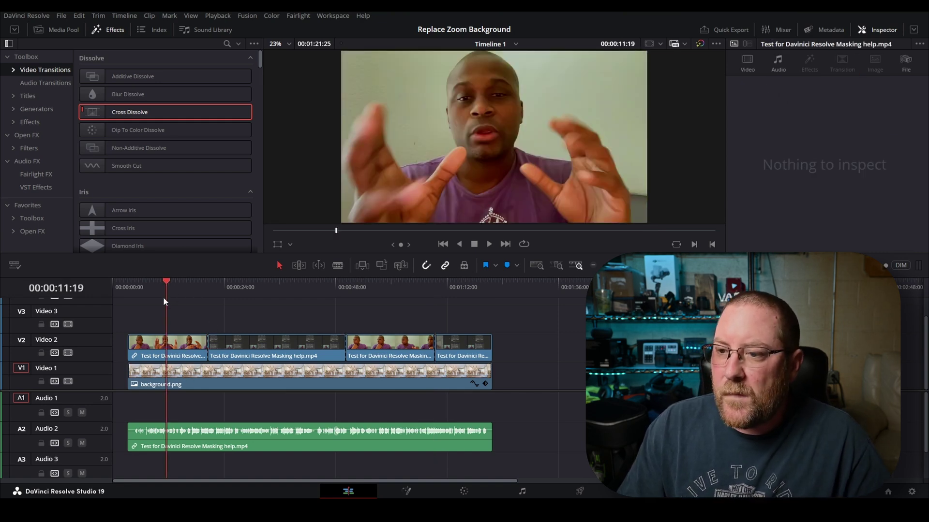
{"action": "left_click", "coordinate": [164, 349]}
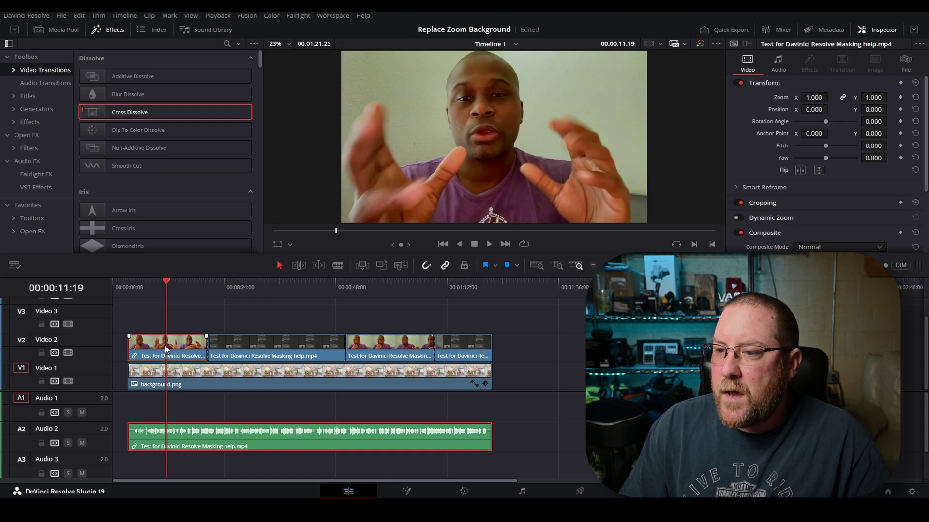
{"action": "left_click", "coordinate": [464, 491]}
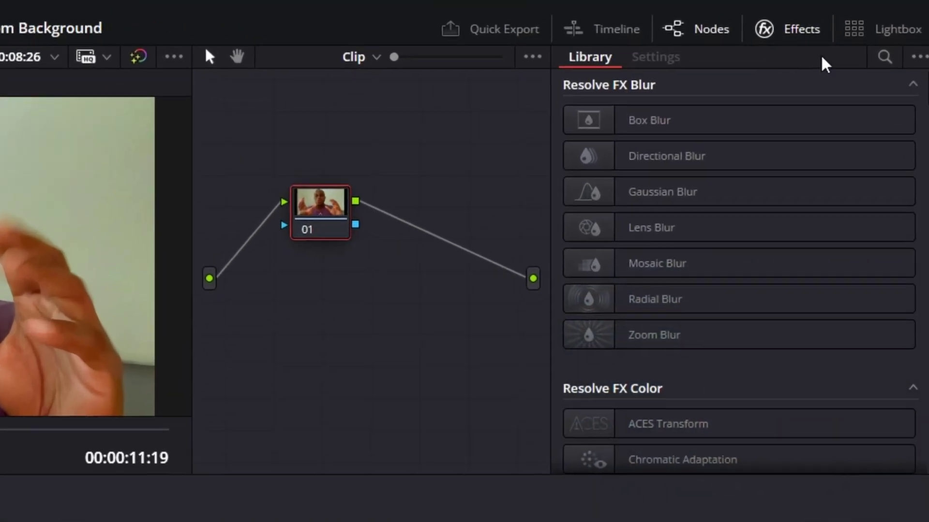
{"action": "left_click", "coordinate": [862, 31]}
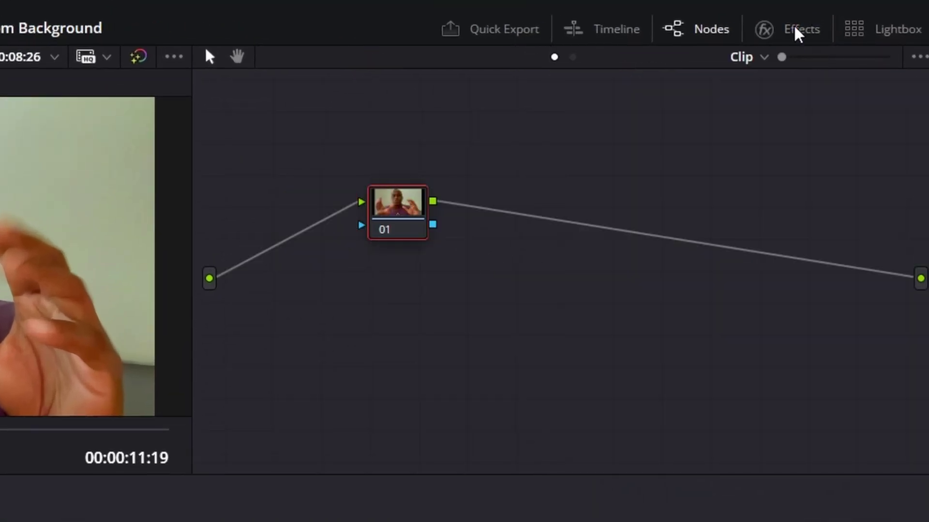
- Search 'hsl', apply HSL Keyer to node 01, and add an alpha output to the node tree
{"action": "left_click", "coordinate": [797, 30]}
{"action": "left_click", "coordinate": [885, 59]}
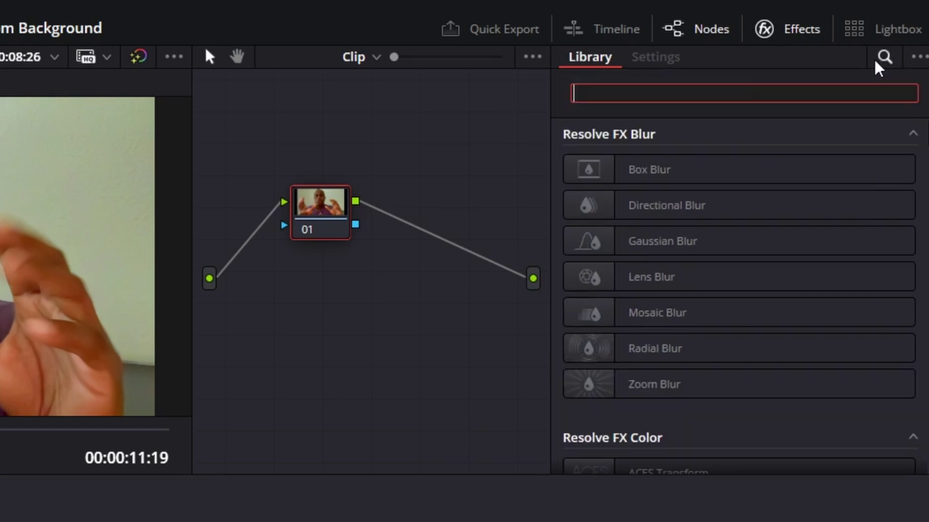
{"action": "type", "text": "hsl"}
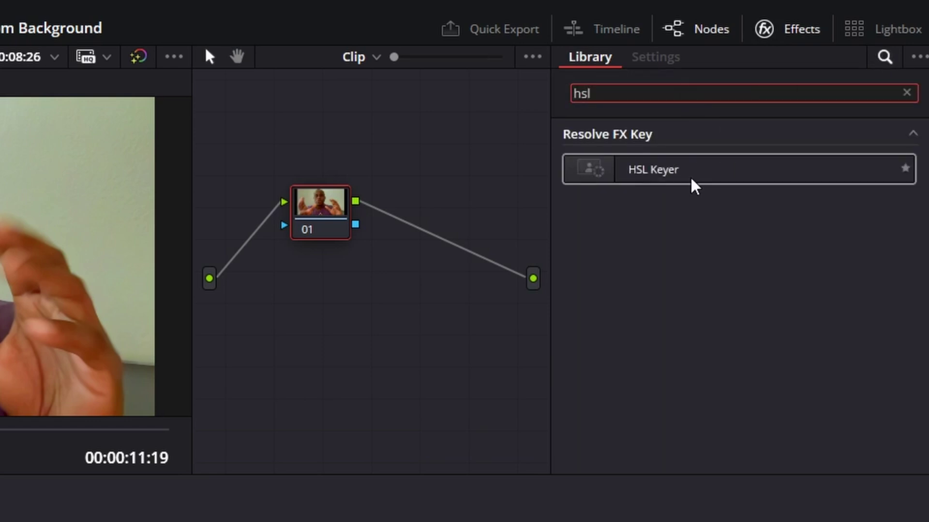
{"action": "left_click", "coordinate": [707, 180]}
{"action": "left_click_drag", "start_coordinate": [708, 180], "coordinate": [315, 211]}
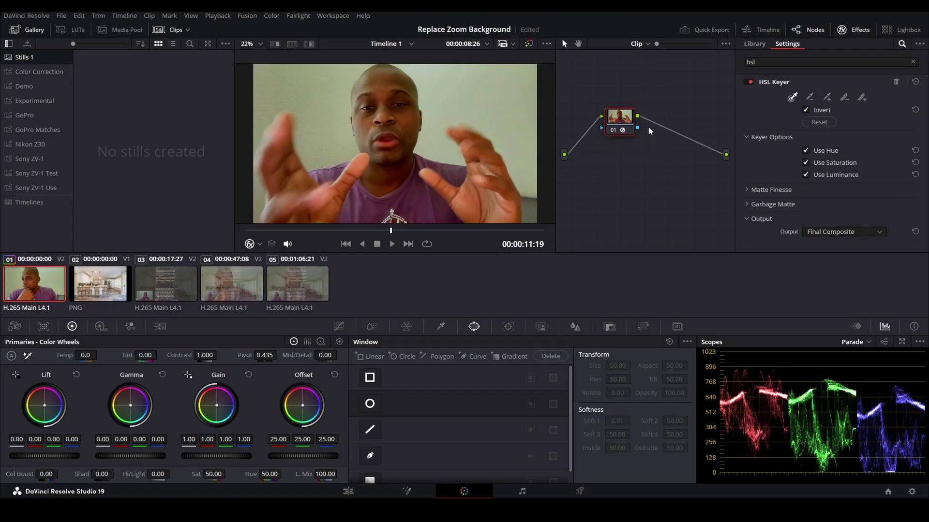
{"action": "right_click", "coordinate": [661, 166]}
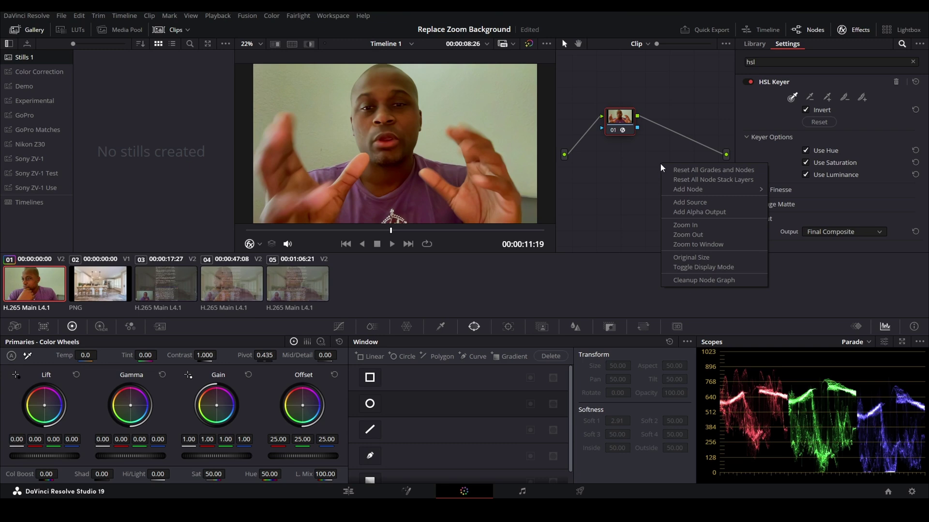
{"action": "left_click", "coordinate": [677, 212]}
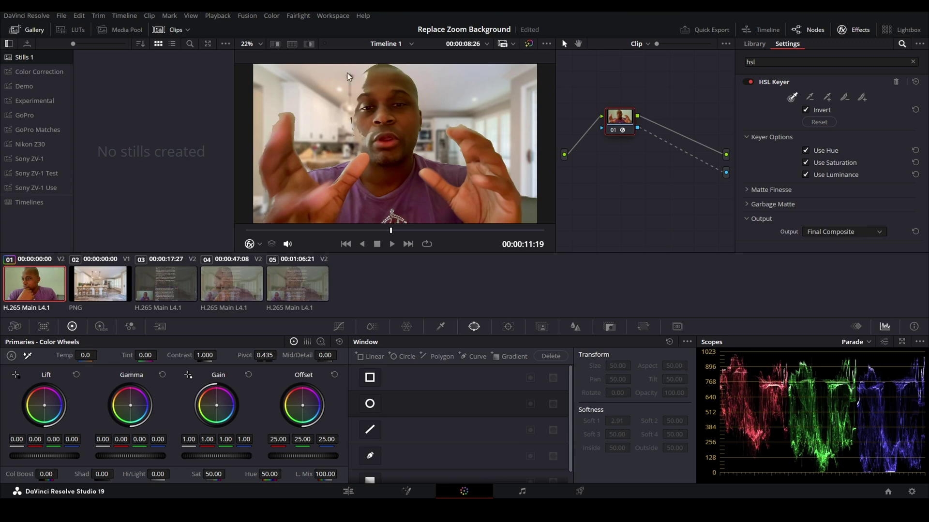
- Reset node 01's grade to remove the HSL Keyer and bring up Magic Mask object masking
{"action": "right_click", "coordinate": [624, 123]}
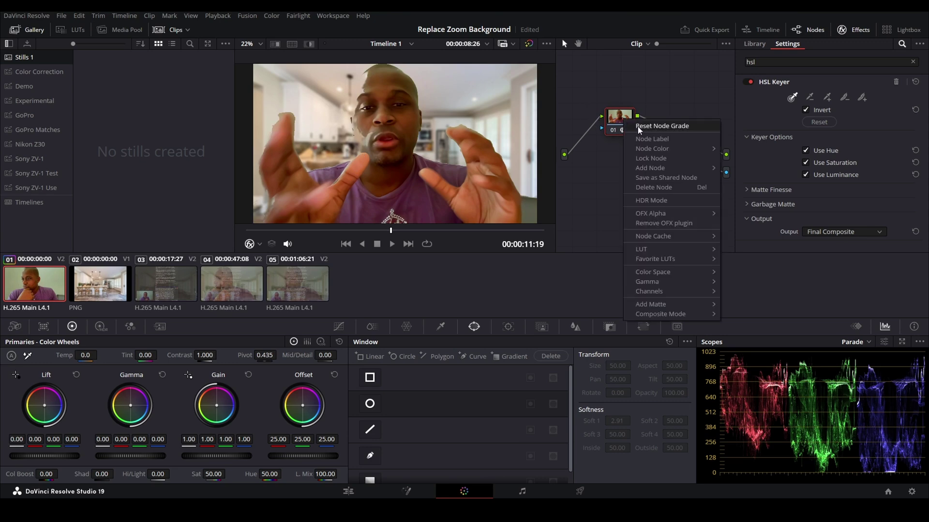
{"action": "left_click", "coordinate": [638, 126]}
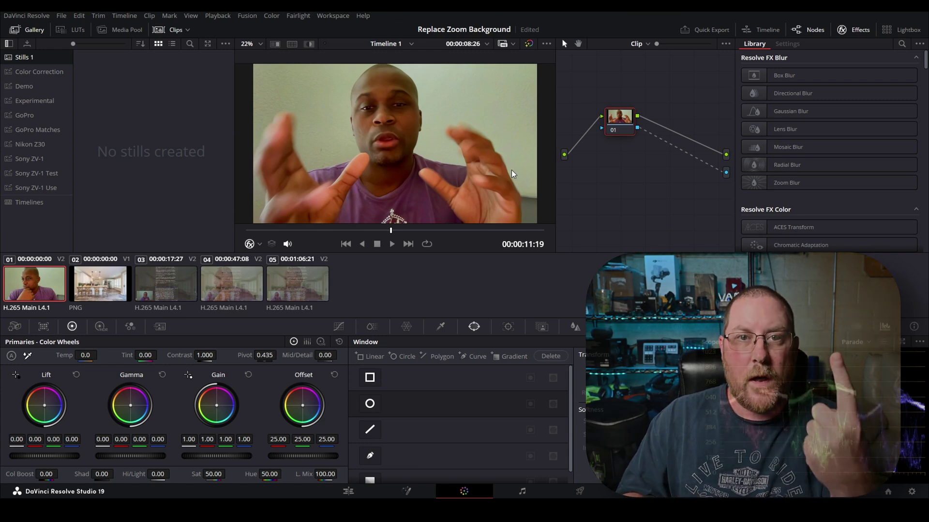
{"action": "left_click", "coordinate": [542, 328]}
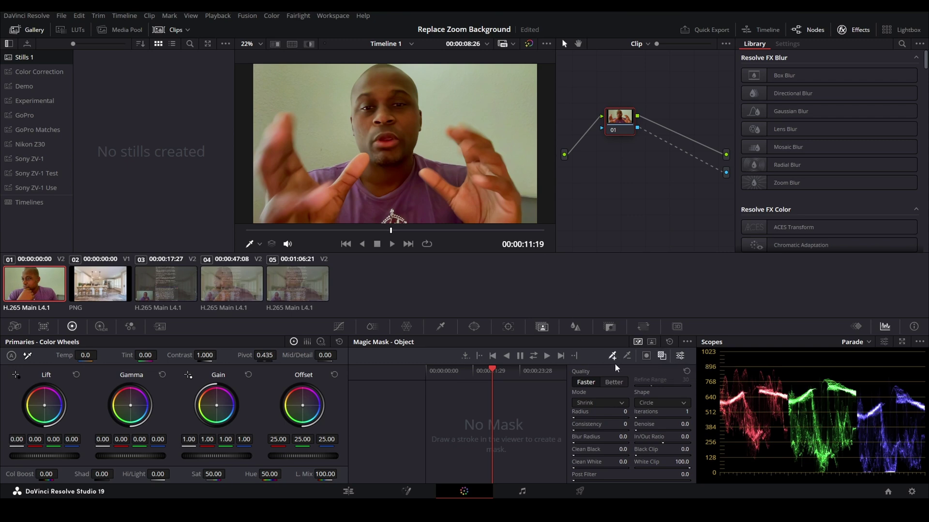
- Paint a Better-quality Magic Mask stroke over the speaker's head, track it through the clip, and hide the overlay
{"action": "left_click", "coordinate": [613, 383]}
{"action": "mouse_move", "coordinate": [366, 95]}
{"action": "left_mouse_down"}
{"action": "mouse_move", "coordinate": [394, 82]}
{"action": "mouse_move", "coordinate": [402, 108]}
{"action": "mouse_move", "coordinate": [403, 140]}
{"action": "mouse_move", "coordinate": [386, 155]}
{"action": "mouse_move", "coordinate": [368, 129]}
{"action": "mouse_move", "coordinate": [374, 104]}
{"action": "mouse_move", "coordinate": [407, 171]}
{"action": "mouse_move", "coordinate": [484, 184]}
{"action": "mouse_move", "coordinate": [479, 146]}
{"action": "mouse_move", "coordinate": [489, 185]}
{"action": "mouse_move", "coordinate": [474, 209]}
{"action": "mouse_move", "coordinate": [309, 210]}
{"action": "mouse_move", "coordinate": [276, 168]}
{"action": "mouse_move", "coordinate": [274, 142]}
{"action": "mouse_move", "coordinate": [298, 176]}
{"action": "mouse_move", "coordinate": [341, 193]}
{"action": "mouse_move", "coordinate": [400, 185]}
{"action": "mouse_move", "coordinate": [453, 198]}
{"action": "mouse_move", "coordinate": [415, 218]}
{"action": "mouse_move", "coordinate": [378, 212]}
{"action": "left_mouse_up"}
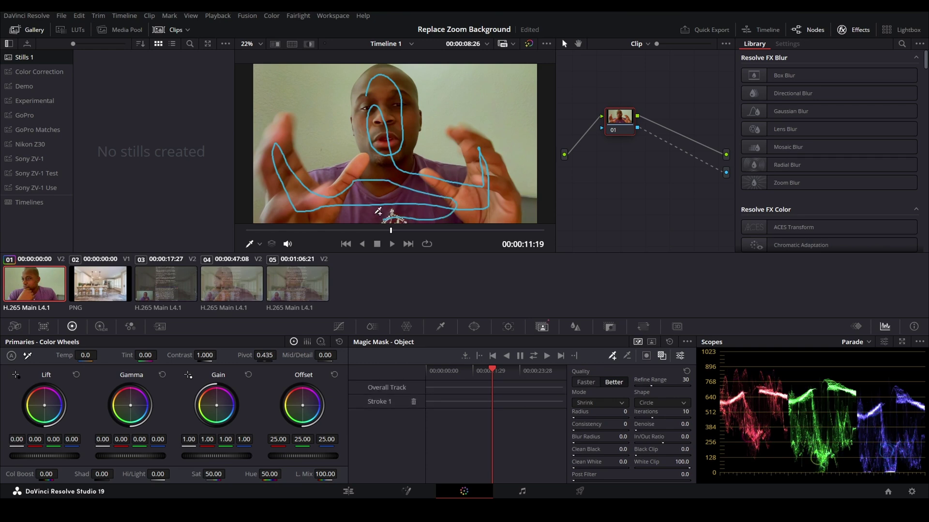
{"action": "left_click", "coordinate": [532, 356]}
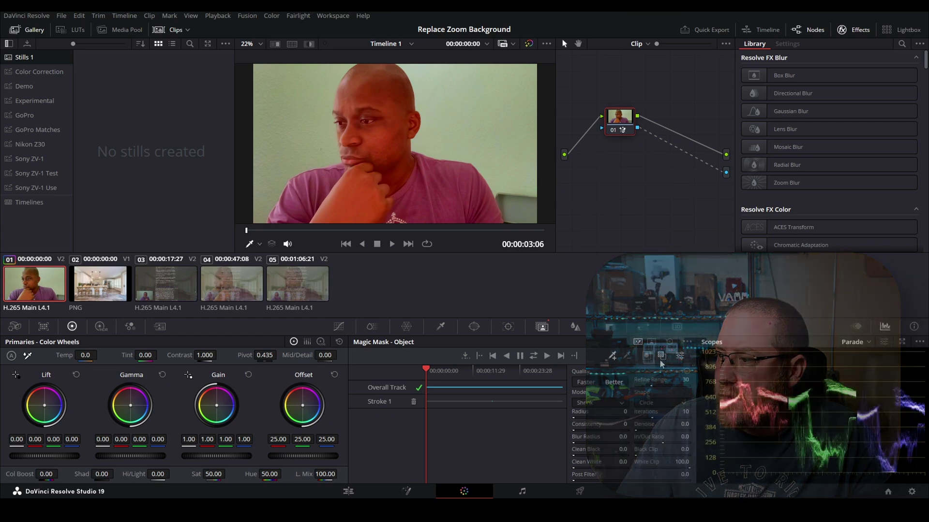
{"action": "left_click", "coordinate": [662, 356]}
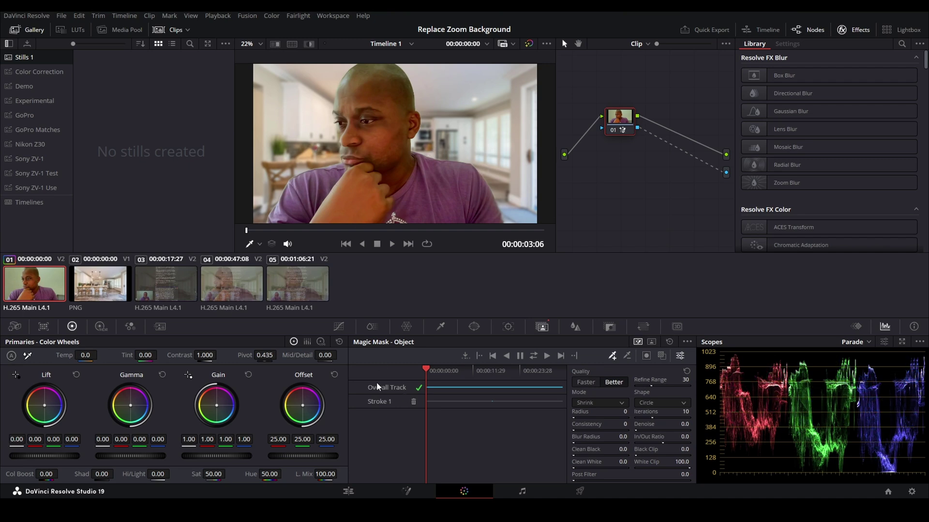
{"action": "left_click", "coordinate": [348, 492]}
- On the edit timeline, go to 01:00:11 and select the third presenter clip on V2
{"action": "left_click", "coordinate": [168, 285]}
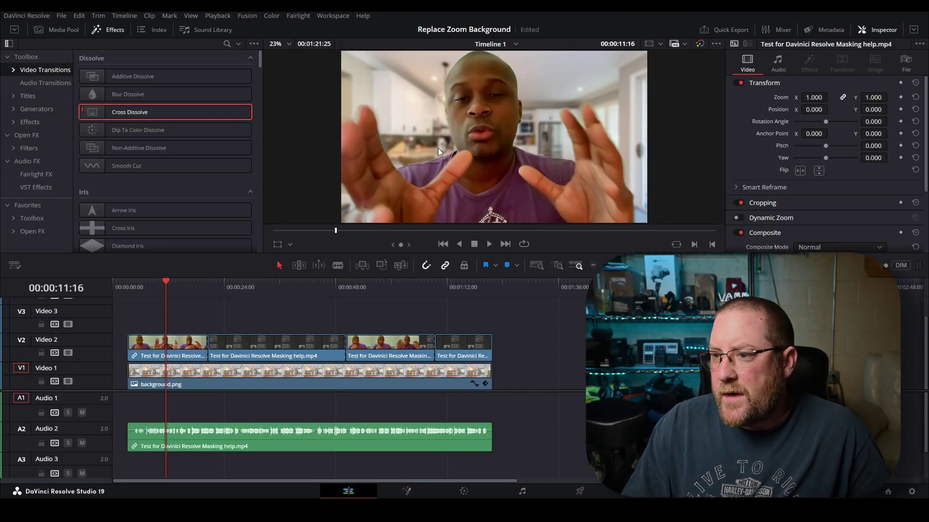
{"action": "left_click", "coordinate": [393, 285]}
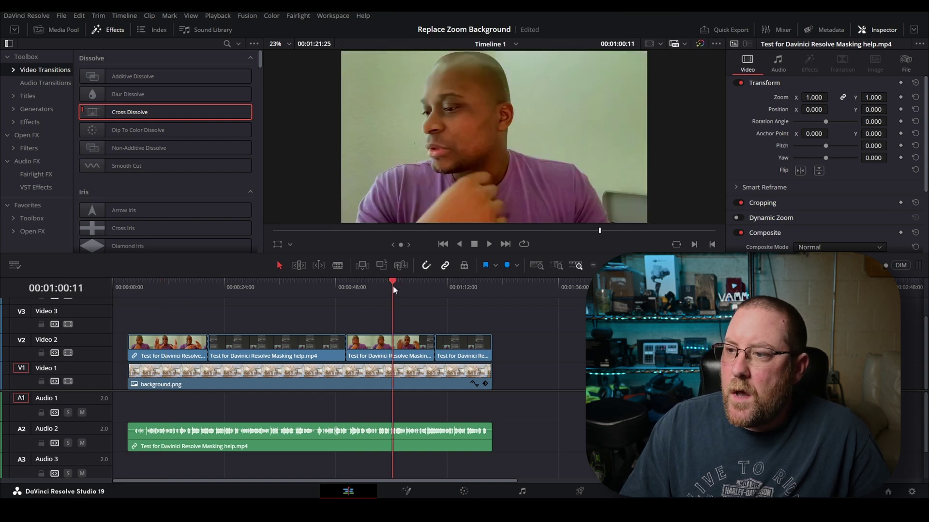
{"action": "left_click", "coordinate": [387, 355]}
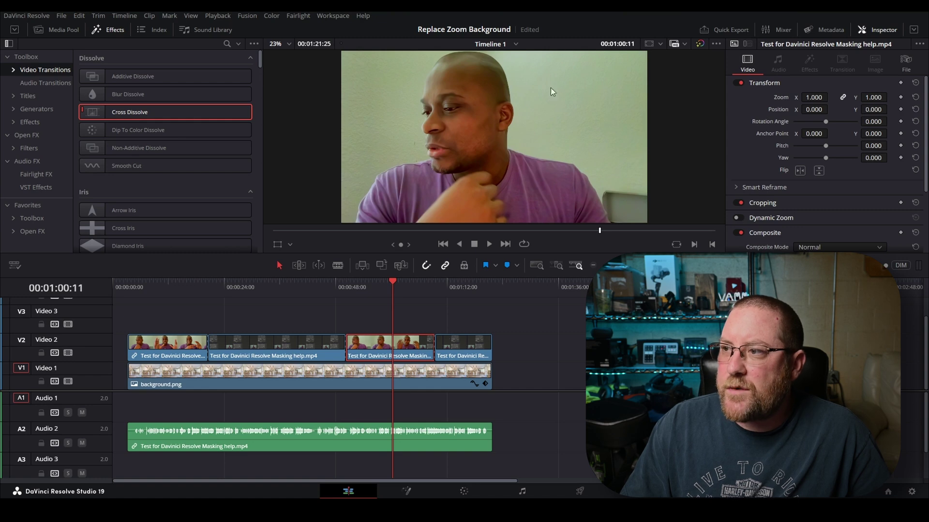
{"action": "left_click", "coordinate": [464, 491]}
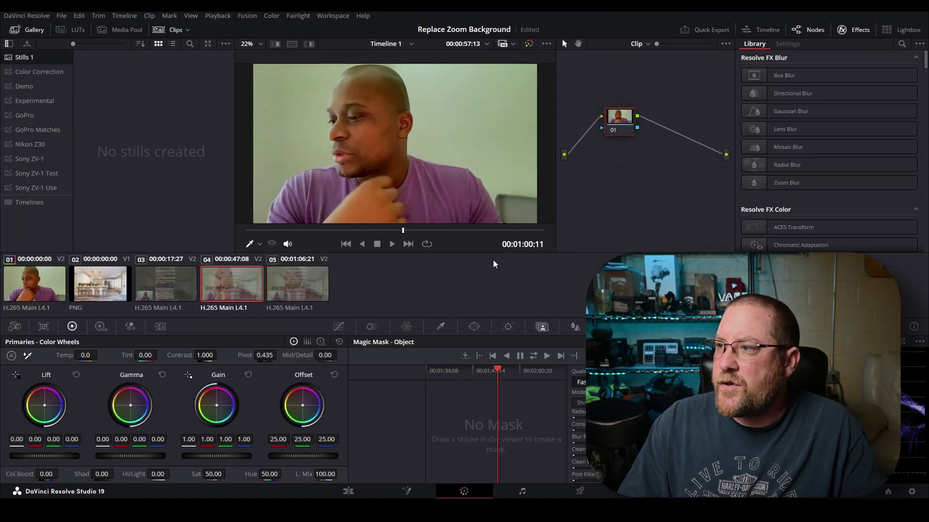
- Add an alpha output to clip 04's node, mask the presenter's chest, and track it through the clip
{"action": "right_click", "coordinate": [653, 170]}
{"action": "left_click", "coordinate": [684, 222]}
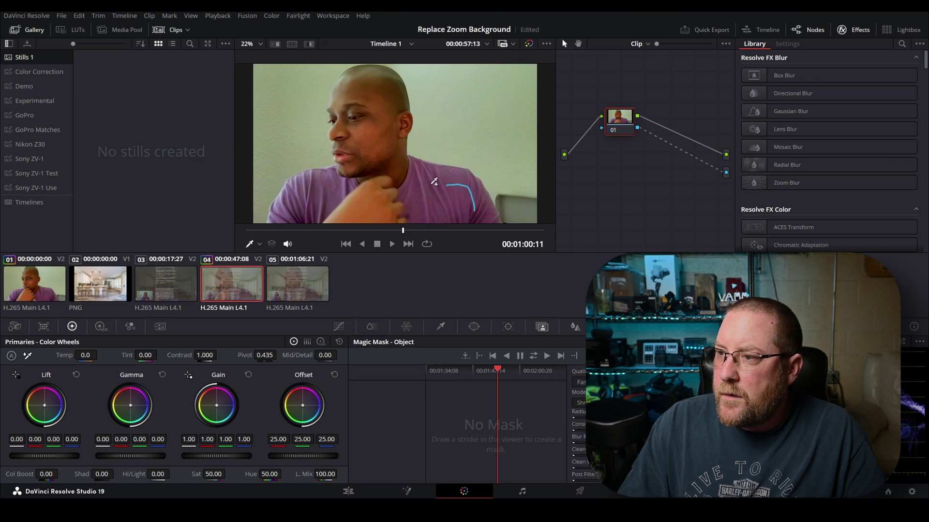
{"action": "mouse_move", "coordinate": [434, 182]}
{"action": "left_mouse_down"}
{"action": "mouse_move", "coordinate": [345, 181]}
{"action": "mouse_move", "coordinate": [288, 192]}
{"action": "mouse_move", "coordinate": [308, 219]}
{"action": "mouse_move", "coordinate": [439, 217]}
{"action": "mouse_move", "coordinate": [429, 196]}
{"action": "mouse_move", "coordinate": [355, 203]}
{"action": "left_mouse_up"}
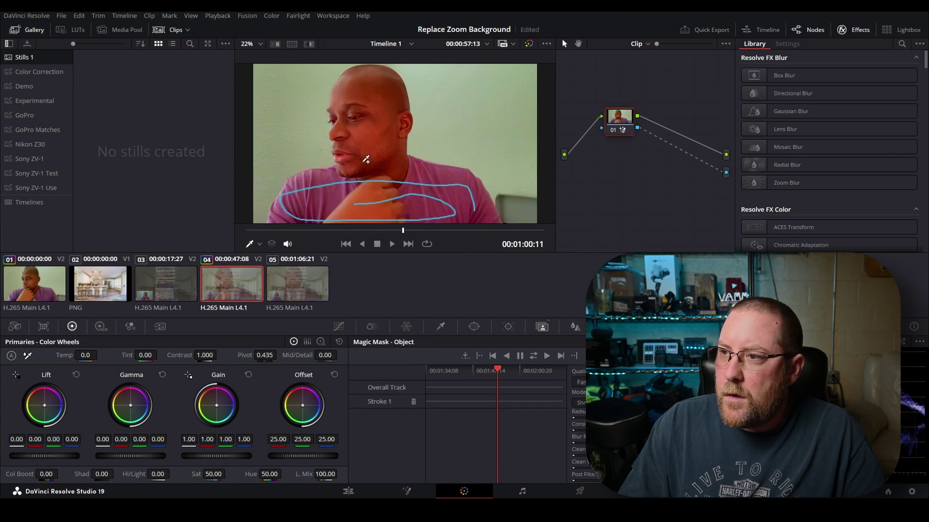
{"action": "left_click", "coordinate": [508, 357]}
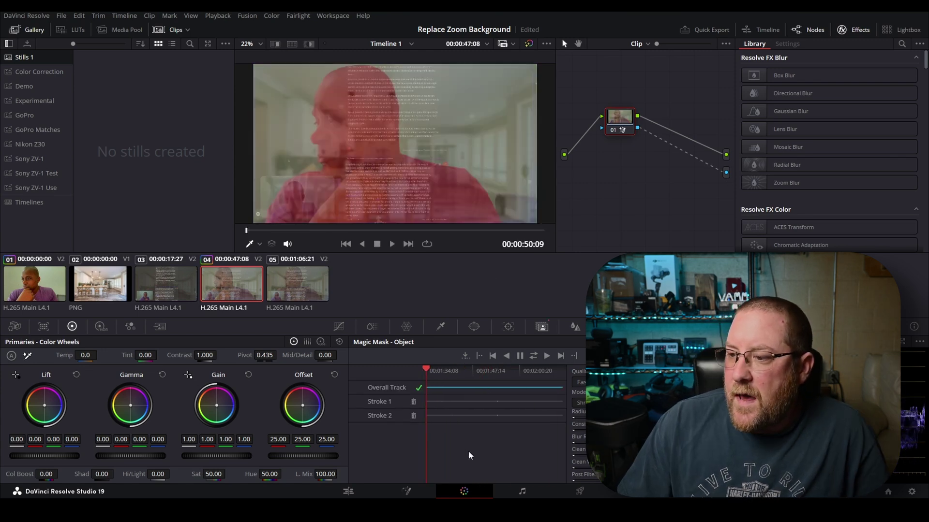
{"action": "left_click", "coordinate": [348, 491]}
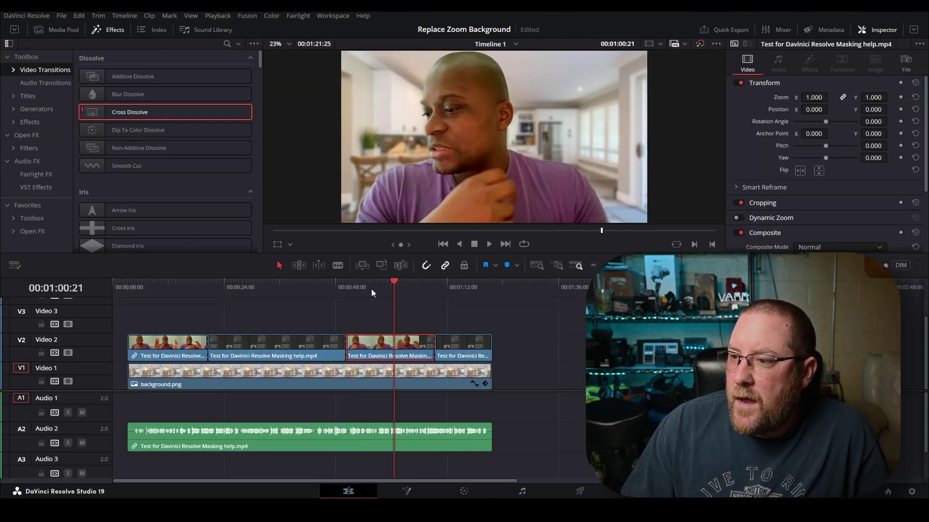
- Scrub clip 04 to confirm the kitchen background, then select the screen-recording clip at 00:00:29:20
{"action": "left_click_drag", "start_coordinate": [370, 288], "coordinate": [350, 291]}
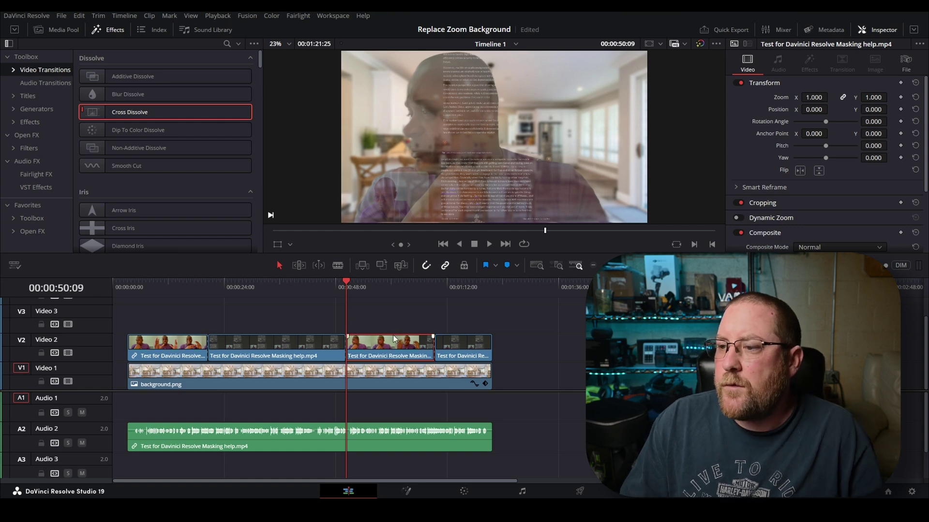
{"action": "left_click", "coordinate": [393, 286]}
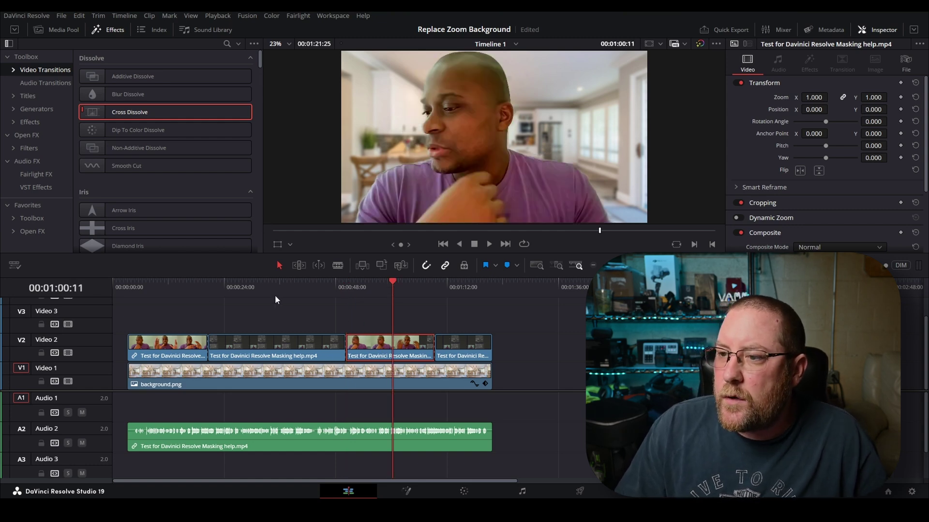
{"action": "left_click", "coordinate": [250, 284]}
{"action": "left_click", "coordinate": [271, 355]}
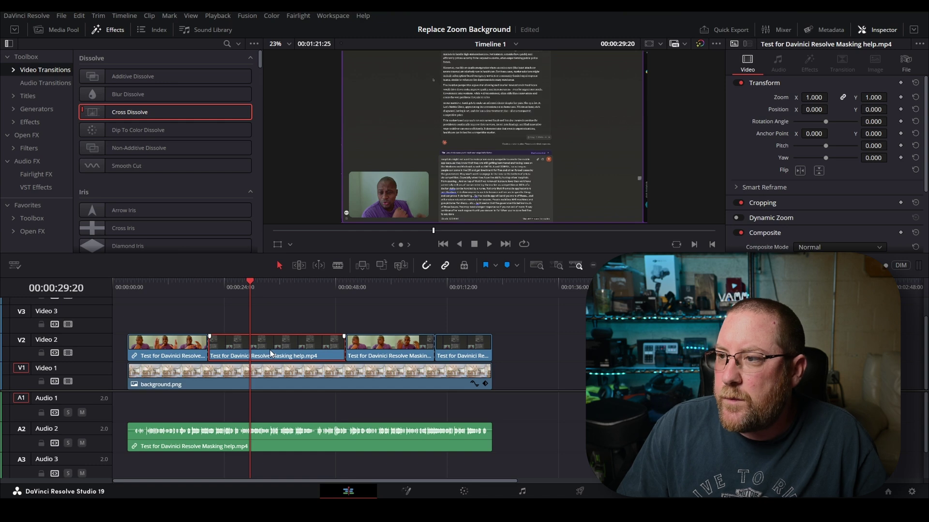
- Draw Magic Mask strokes on the webcam face, across the chat text, and down the text area's left edge
{"action": "left_click", "coordinate": [463, 494]}
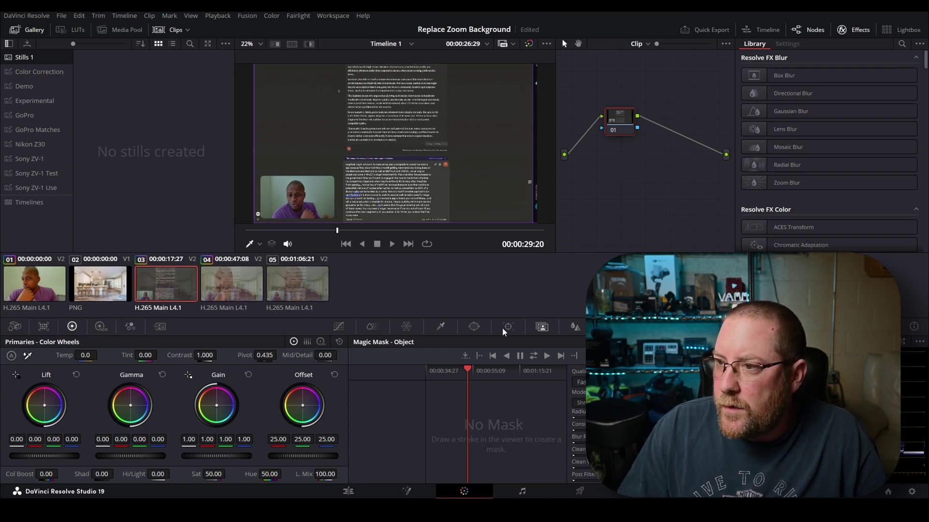
{"action": "left_click_drag", "start_coordinate": [295, 192], "coordinate": [298, 219]}
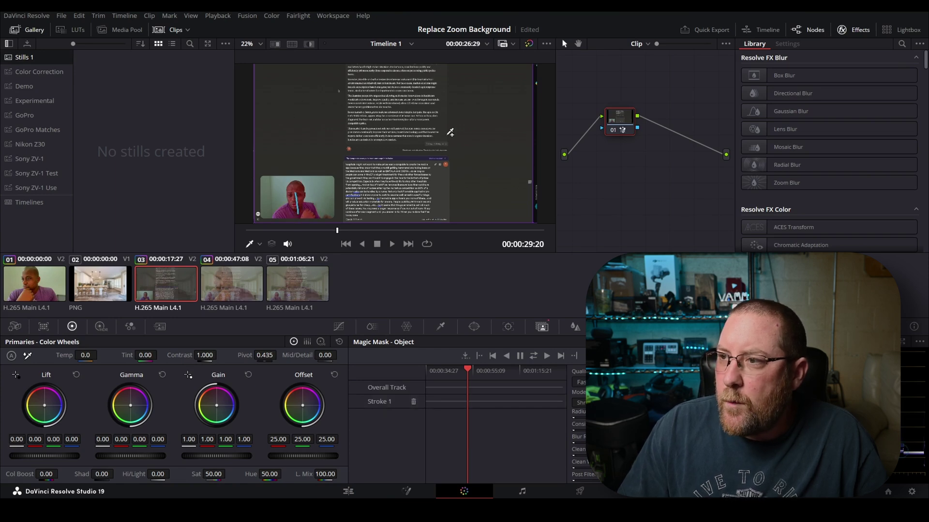
{"action": "mouse_move", "coordinate": [303, 93]}
{"action": "left_mouse_down"}
{"action": "mouse_move", "coordinate": [429, 93]}
{"action": "mouse_move", "coordinate": [471, 115]}
{"action": "mouse_move", "coordinate": [336, 130]}
{"action": "left_mouse_up"}
{"action": "mouse_move", "coordinate": [402, 167]}
{"action": "left_mouse_down"}
{"action": "mouse_move", "coordinate": [477, 178]}
{"action": "mouse_move", "coordinate": [390, 180]}
{"action": "left_mouse_up"}
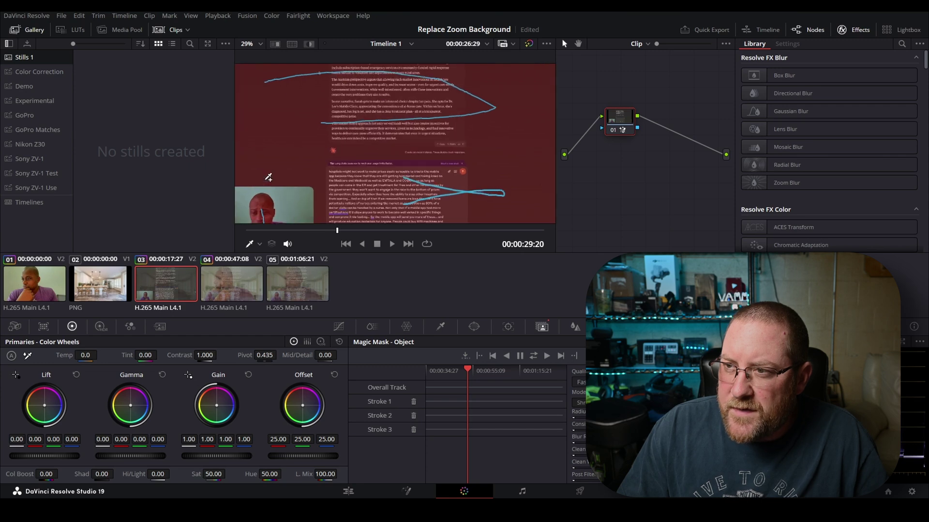
{"action": "scroll", "coordinate": [271, 177], "scroll_direction": "up", "scroll_amount": 5}
{"action": "left_click_drag", "start_coordinate": [355, 188], "coordinate": [421, 138]}
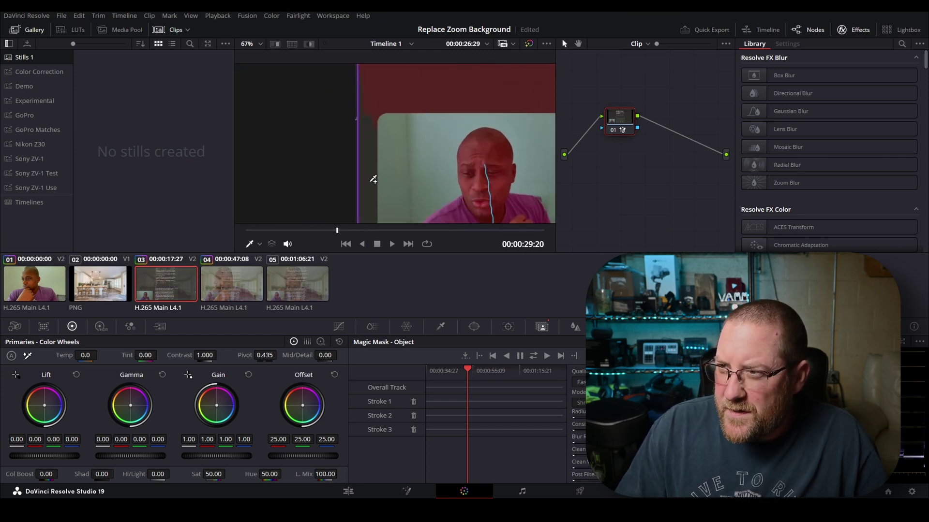
{"action": "left_click_drag", "start_coordinate": [376, 96], "coordinate": [373, 153]}
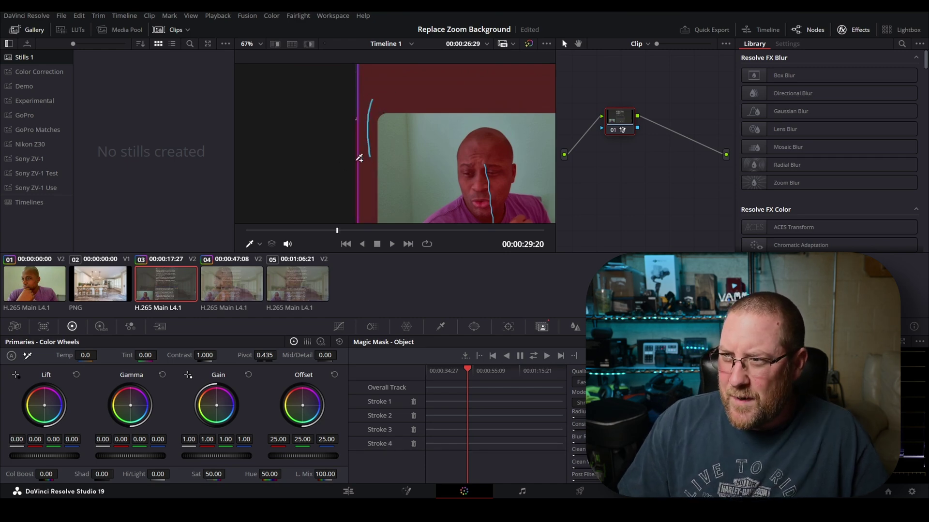
{"action": "scroll", "coordinate": [387, 135], "scroll_direction": "right", "scroll_amount": 3}
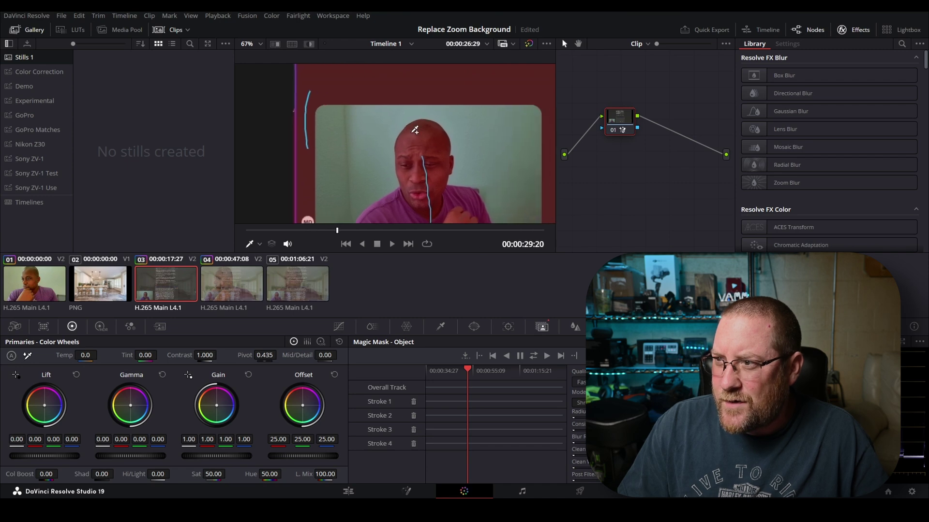
{"action": "right_click", "coordinate": [622, 125]}
- Reset node 01's grade to clear the strokes and apply the HSL Keyer from the Effects Library
{"action": "left_click", "coordinate": [658, 128]}
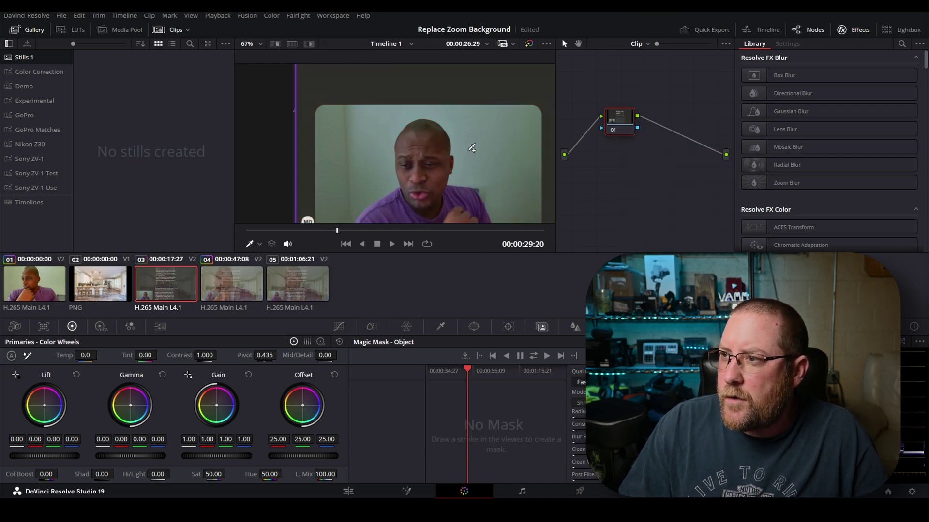
{"action": "left_click", "coordinate": [901, 44]}
{"action": "type", "text": "hsl"}
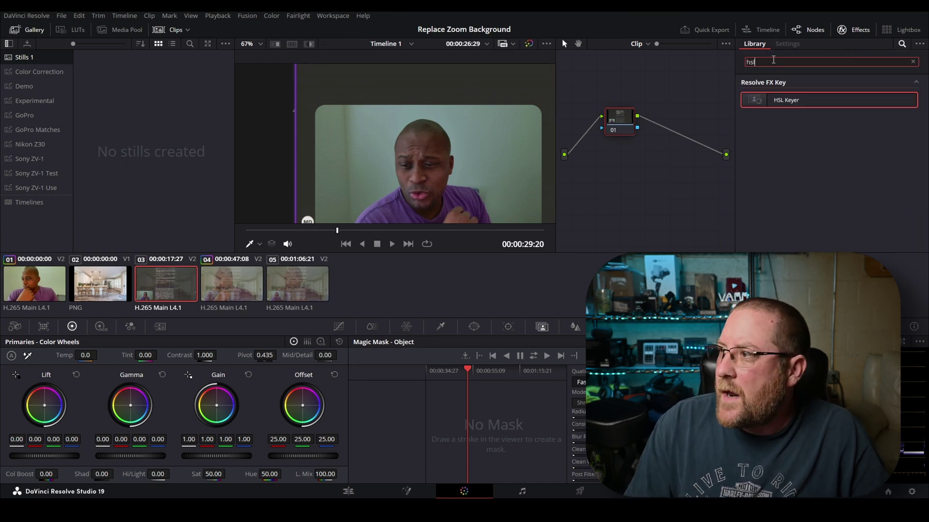
{"action": "left_click_drag", "start_coordinate": [814, 98], "coordinate": [622, 124]}
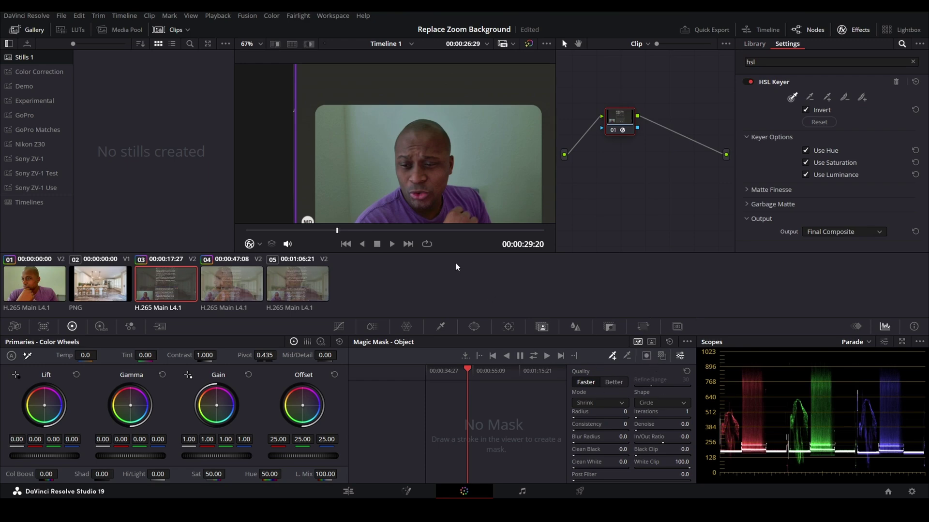
- Fit the frame, then zoom and pan the viewer to centre the webcam inset
{"action": "key", "text": "shift+z"}
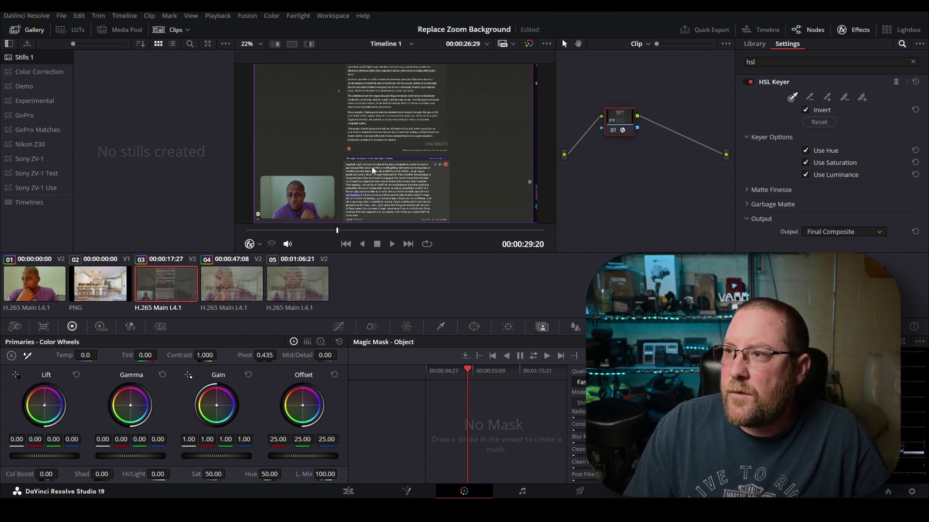
{"action": "scroll", "coordinate": [368, 152], "scroll_direction": "up", "scroll_amount": 5}
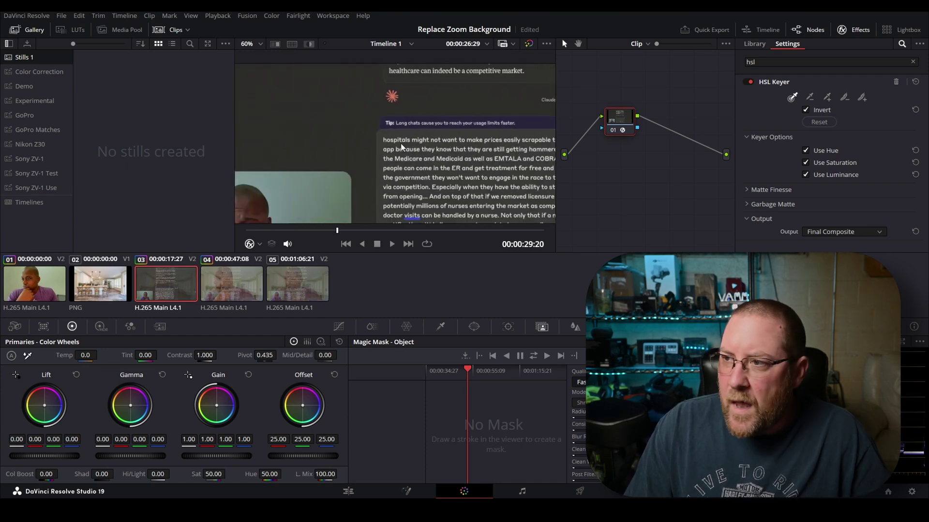
{"action": "scroll", "coordinate": [400, 143], "scroll_direction": "down", "scroll_amount": 5}
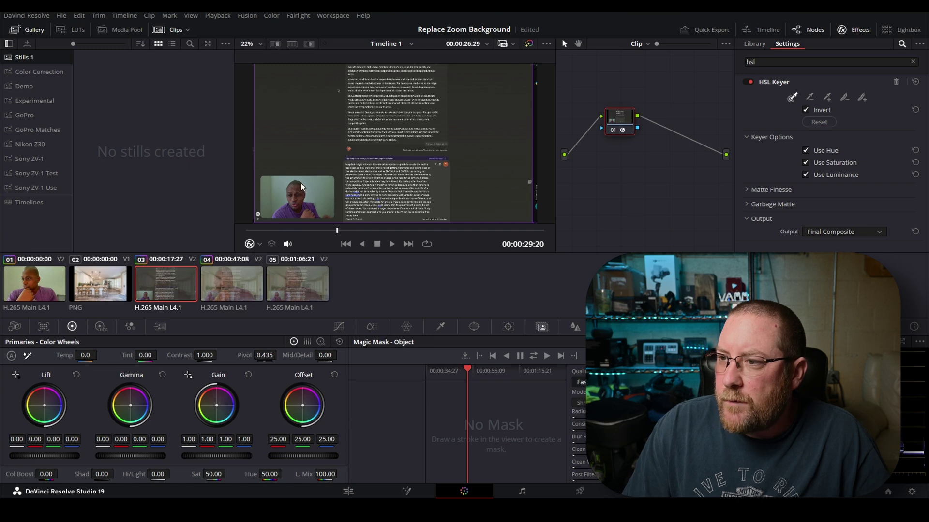
{"action": "scroll", "coordinate": [312, 188], "scroll_direction": "up", "scroll_amount": 3}
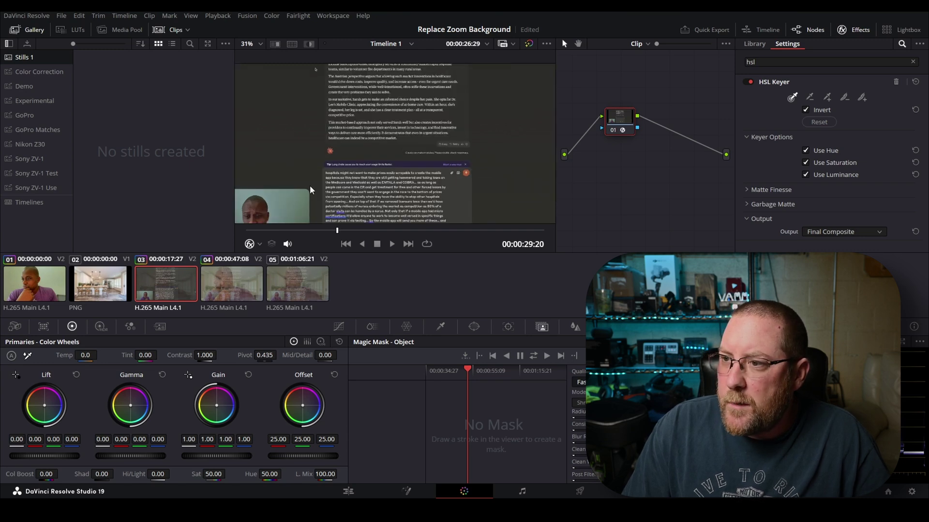
{"action": "scroll", "coordinate": [303, 188], "scroll_direction": "up", "scroll_amount": 2}
{"action": "left_click_drag", "start_coordinate": [407, 112], "coordinate": [442, 118]}
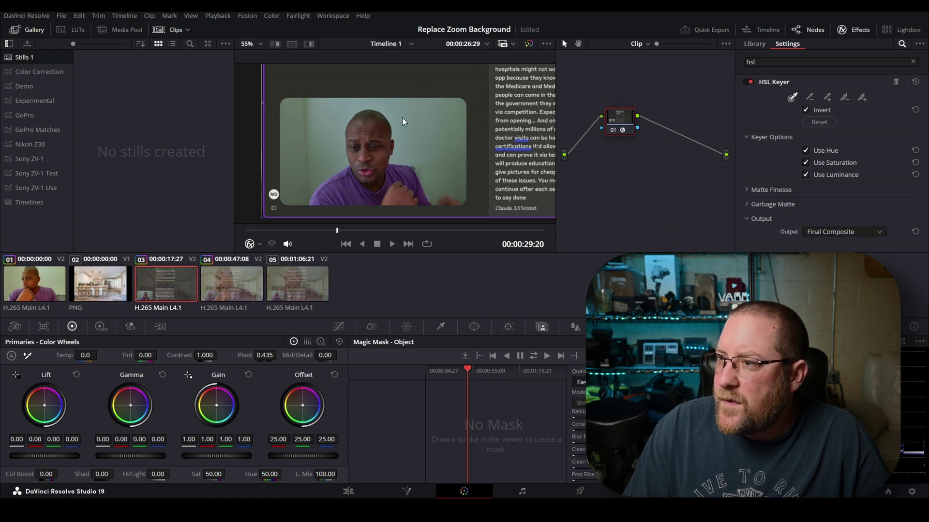
{"action": "right_click", "coordinate": [683, 160]}
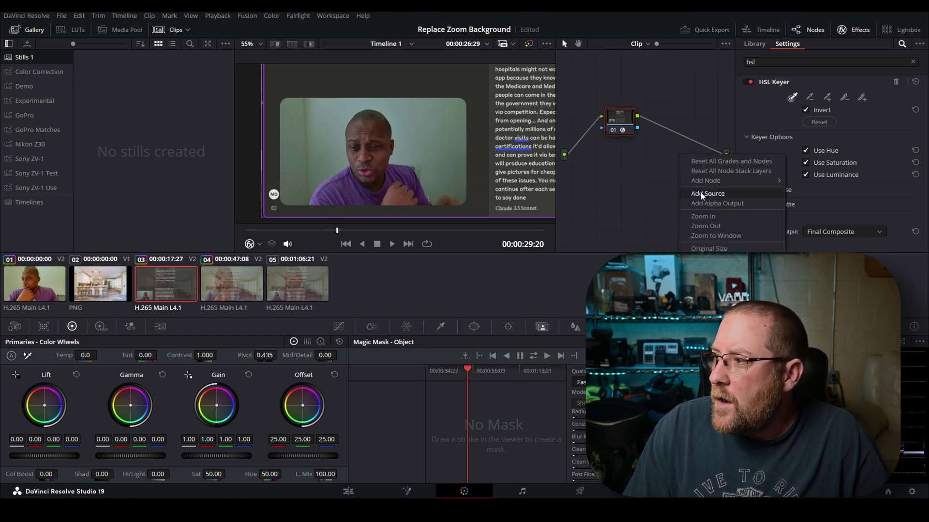
- Add an alpha output, reset and disable the HSL Keyer, and delete the matte link to the alpha output
{"action": "left_click", "coordinate": [710, 204]}
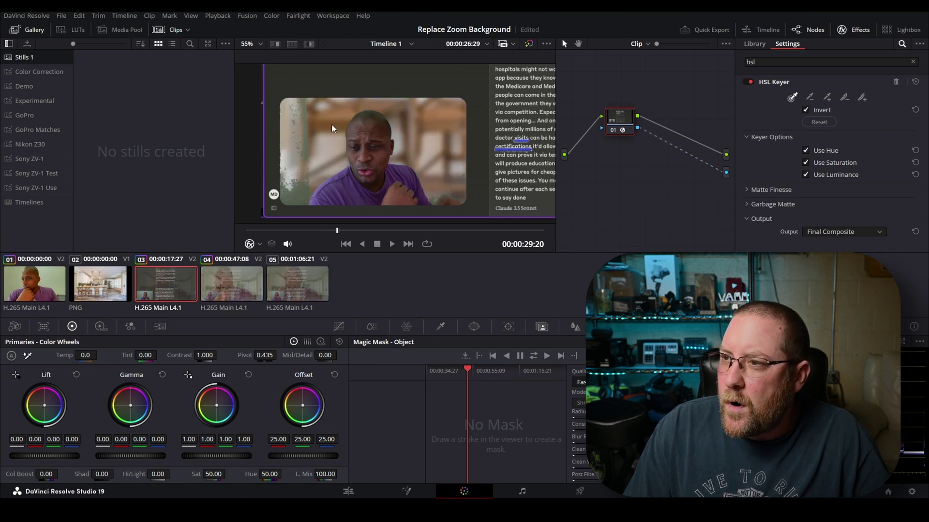
{"action": "left_click", "coordinate": [917, 83]}
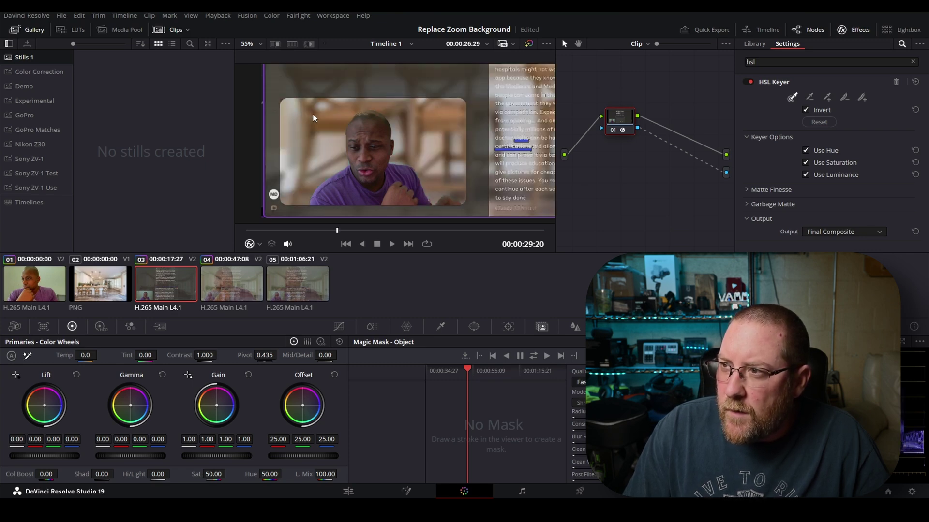
{"action": "left_click", "coordinate": [914, 83]}
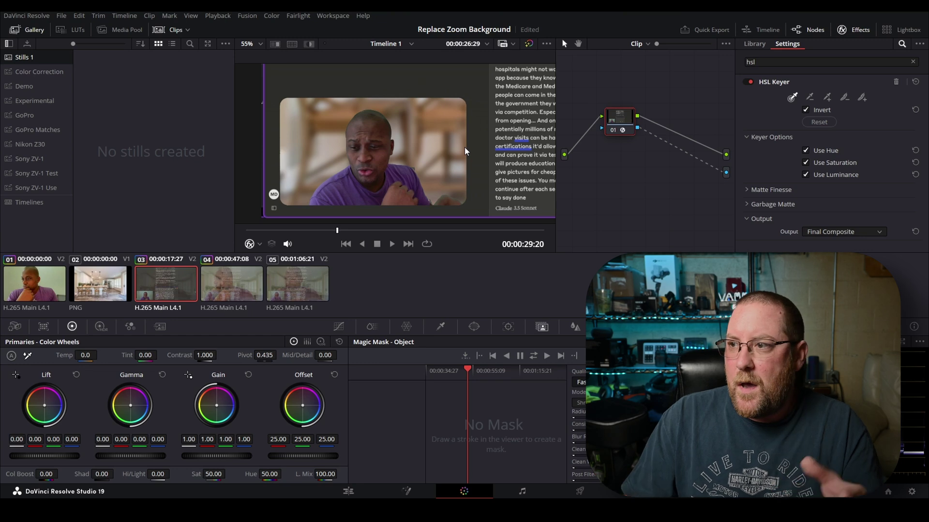
{"action": "key", "text": "shift+z"}
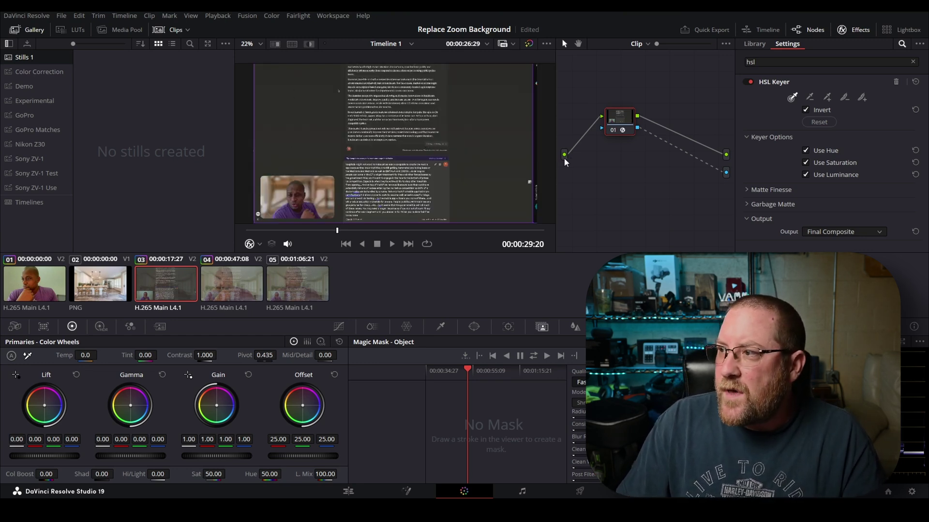
{"action": "left_click", "coordinate": [703, 161]}
{"action": "key", "text": "Delete"}
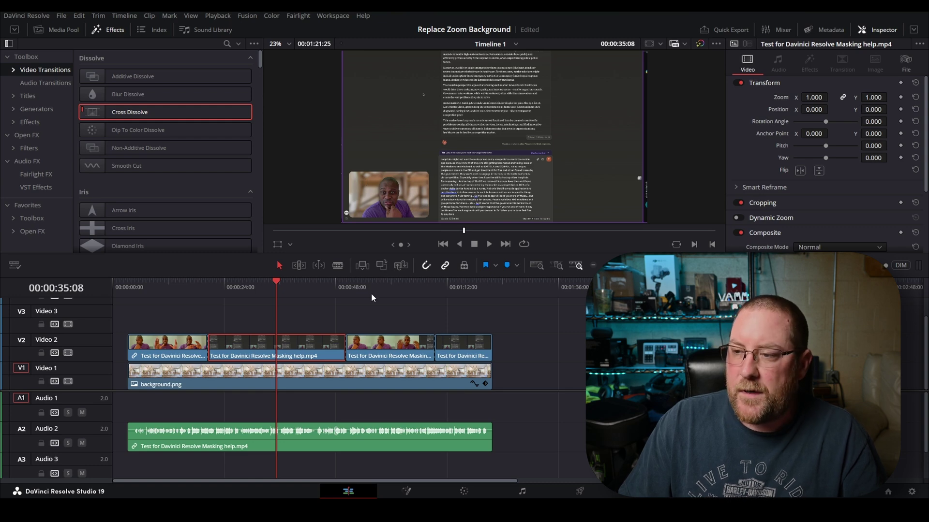
- Paste all Video Attributes onto the last Video 2 clip via Paste Attributes (Alt+V)
{"action": "left_click", "coordinate": [463, 286]}
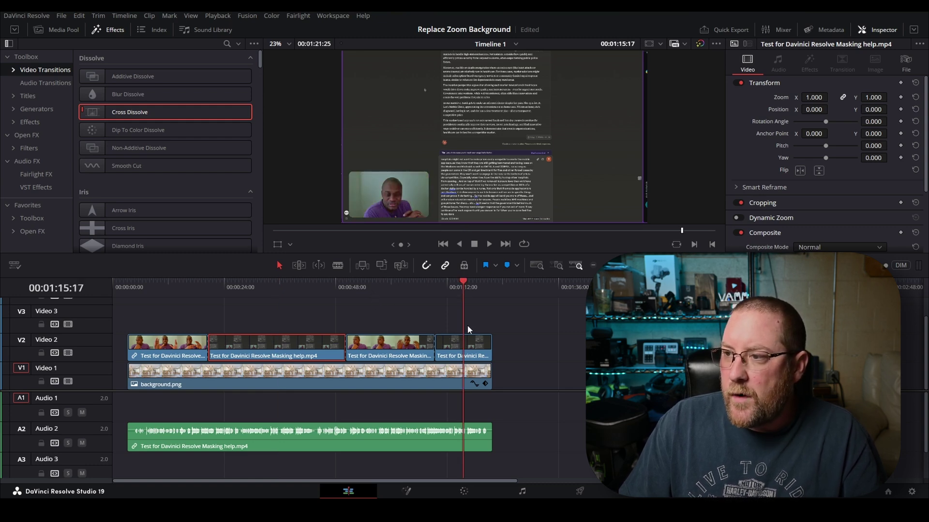
{"action": "left_click", "coordinate": [277, 284]}
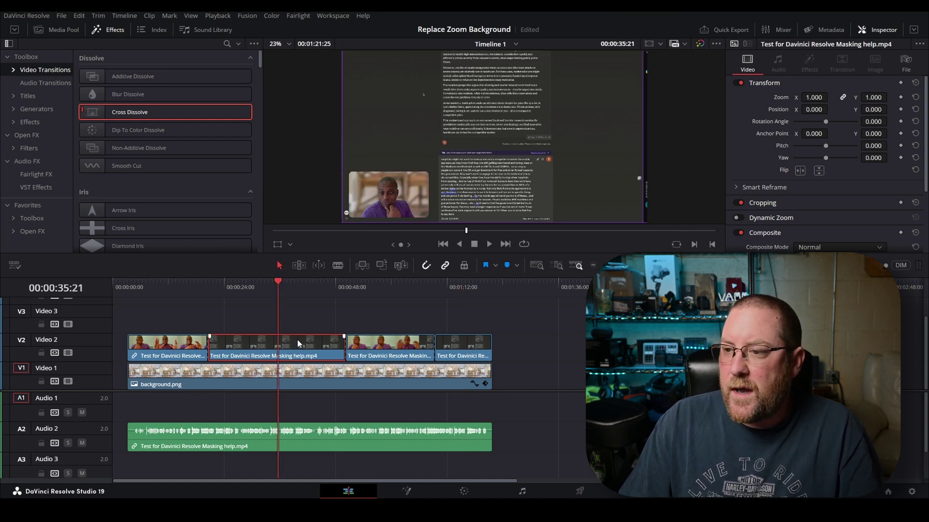
{"action": "left_click", "coordinate": [474, 344]}
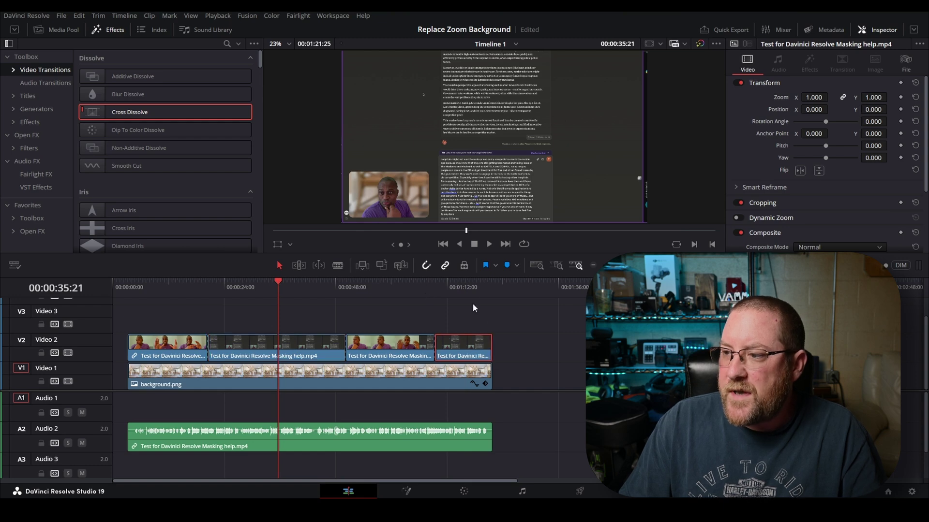
{"action": "left_click", "coordinate": [467, 286]}
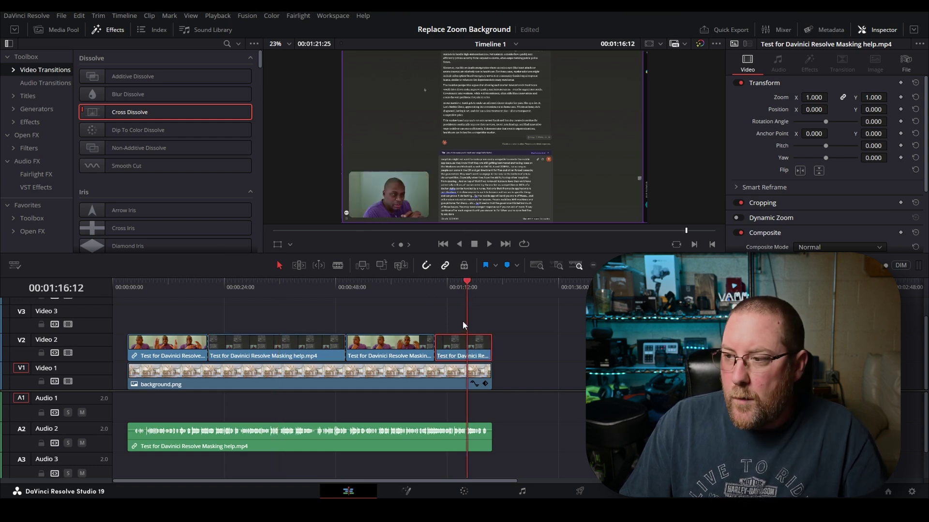
{"action": "key", "text": "alt+v"}
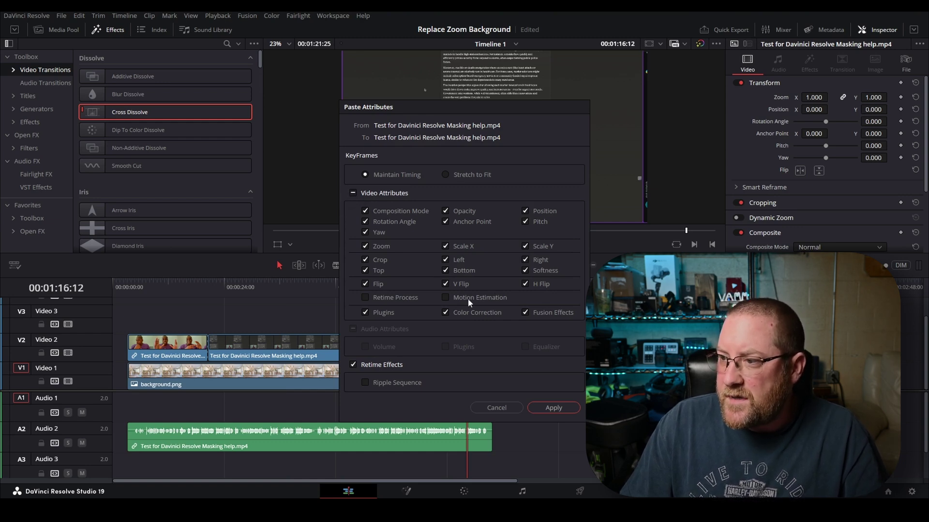
{"action": "left_click", "coordinate": [352, 193]}
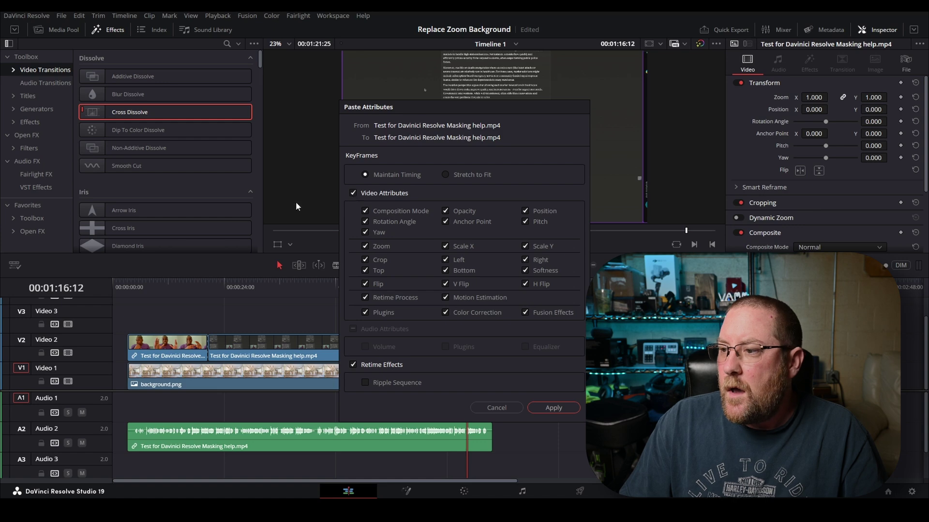
{"action": "left_click", "coordinate": [549, 408]}
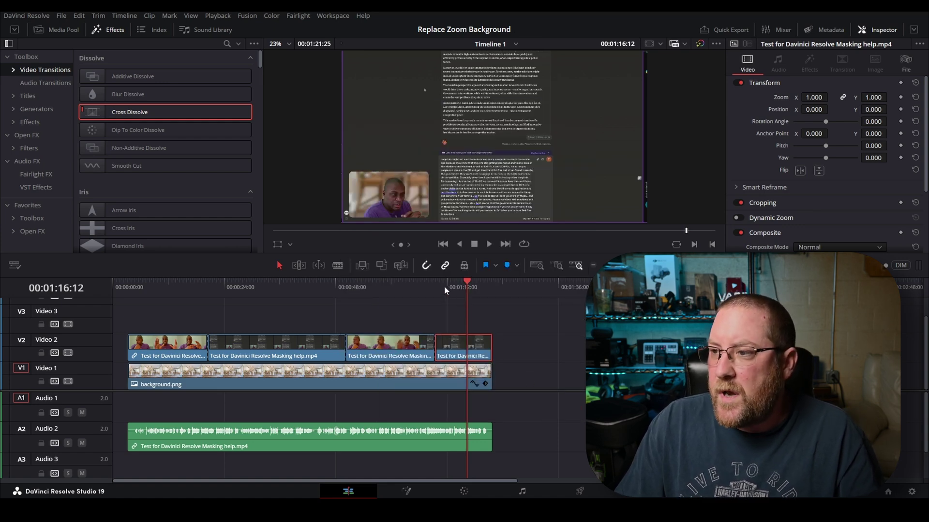
{"action": "mouse_move", "coordinate": [443, 287]}
{"action": "left_mouse_down"}
{"action": "mouse_move", "coordinate": [478, 287]}
{"action": "mouse_move", "coordinate": [453, 287]}
{"action": "left_mouse_up"}
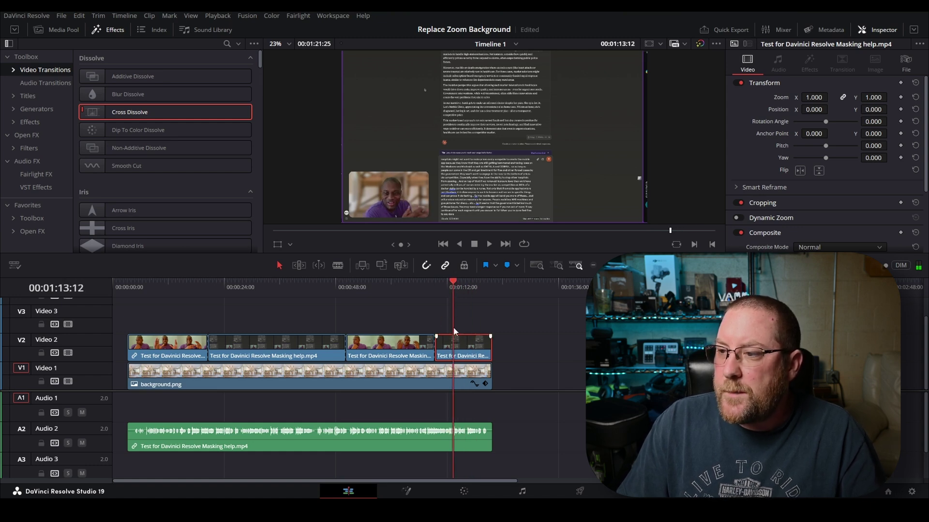
{"action": "left_click", "coordinate": [389, 283]}
{"action": "left_click", "coordinate": [161, 288]}
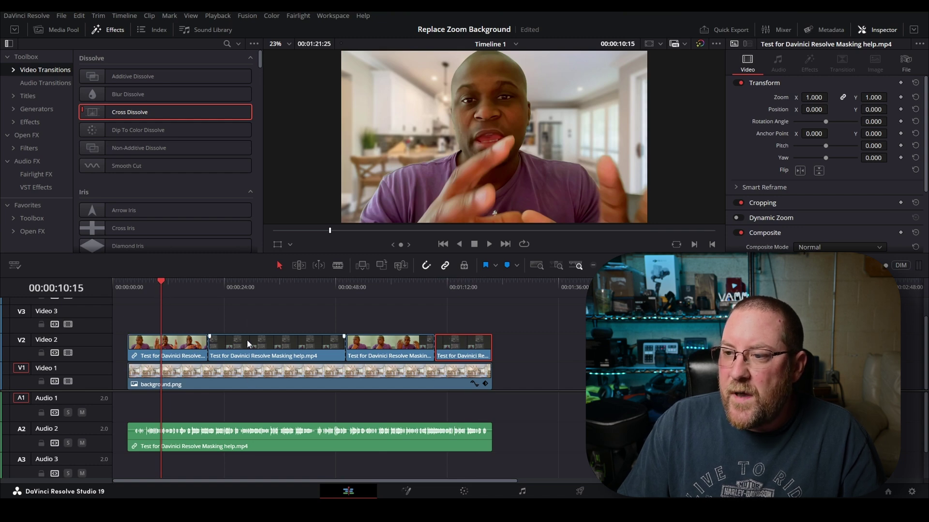
{"action": "left_click", "coordinate": [248, 286]}
{"action": "left_click", "coordinate": [166, 286]}
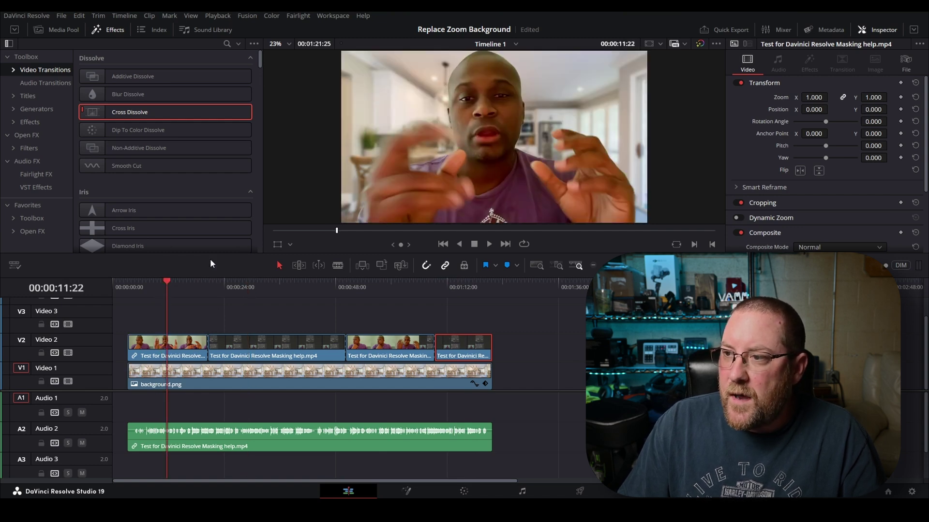
{"action": "left_click", "coordinate": [267, 285]}
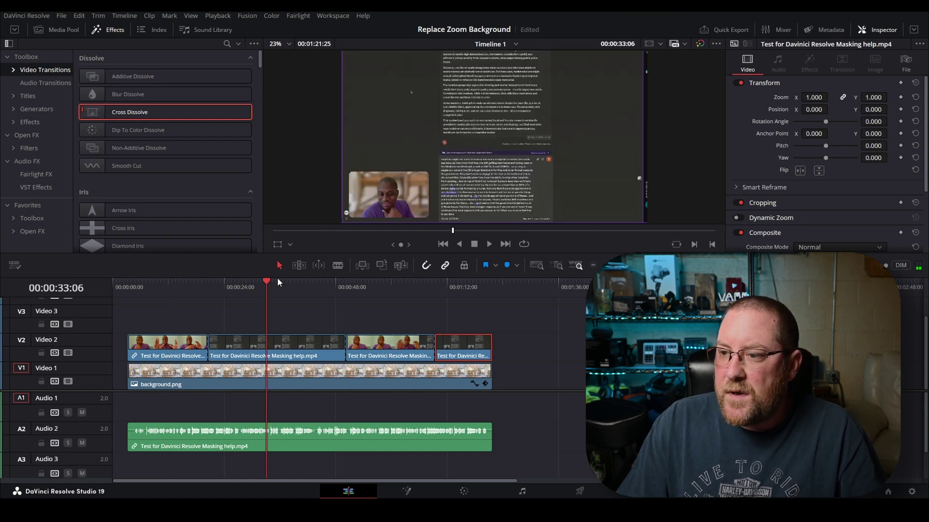
{"action": "left_click", "coordinate": [207, 289]}
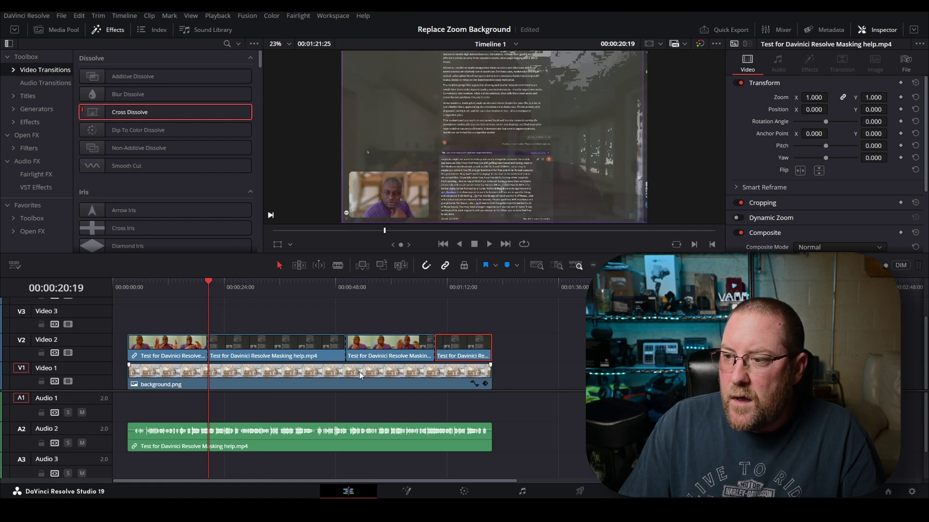
- Split background.png on Video 1 at the three V2 clip boundaries, including 00:00:20:19, and save
{"action": "left_click", "coordinate": [435, 283]}
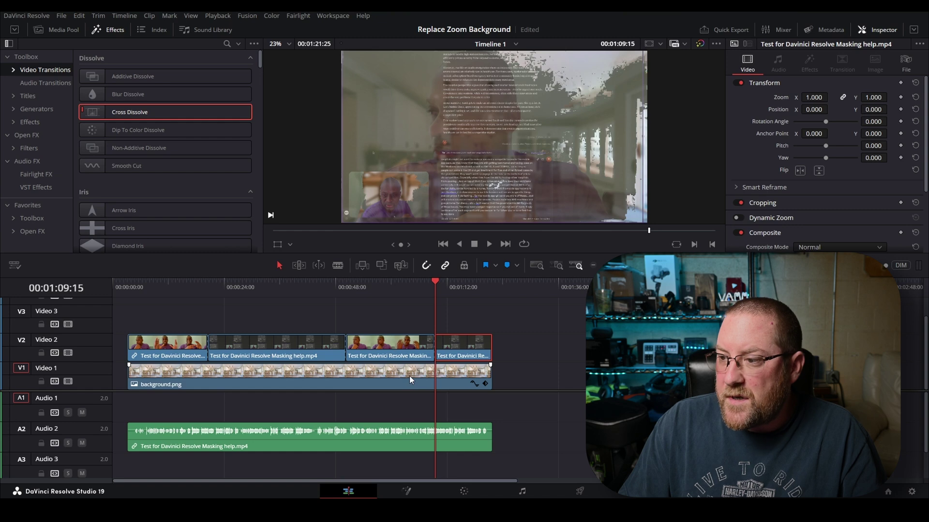
{"action": "left_click", "coordinate": [410, 376]}
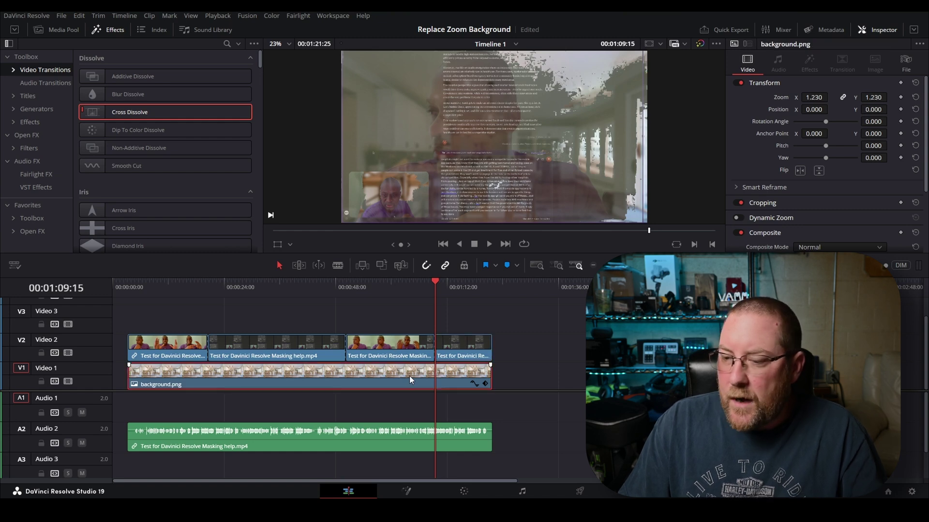
{"action": "key", "text": "ctrl+b"}
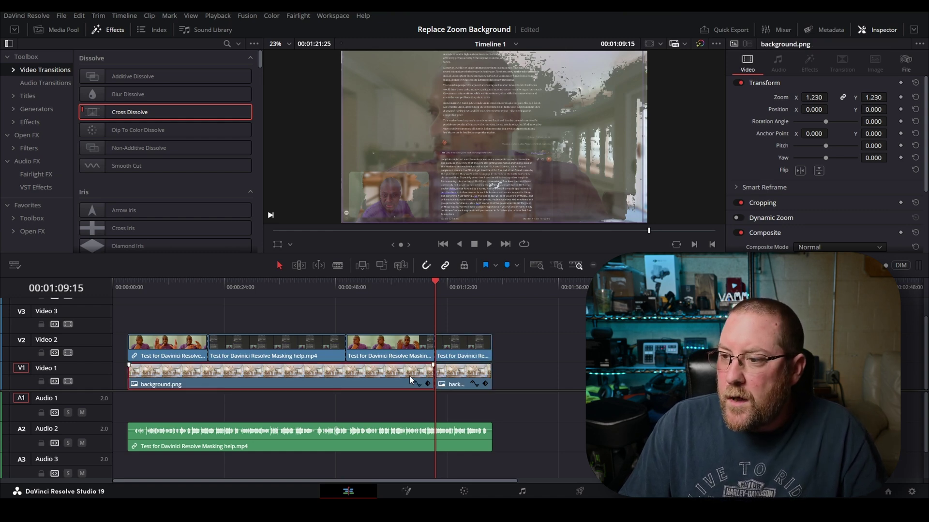
{"action": "key", "text": "ctrl+s"}
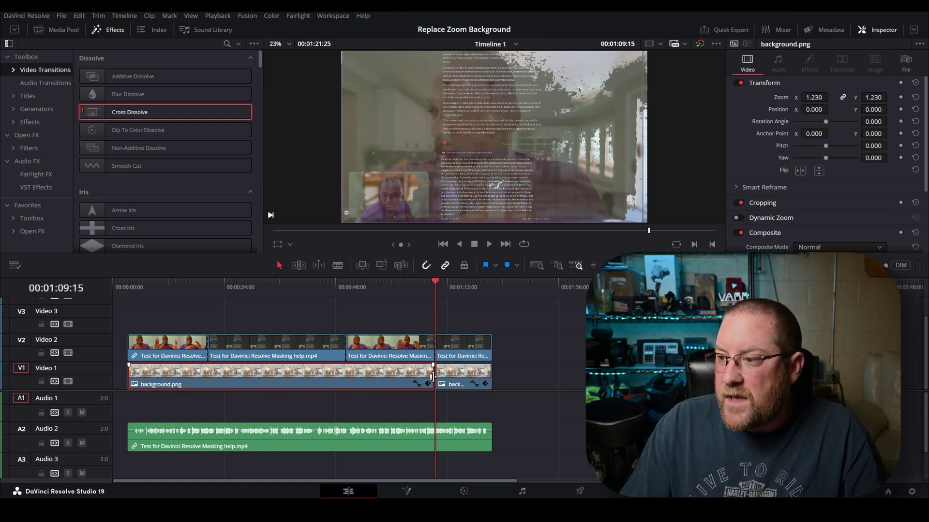
{"action": "left_click", "coordinate": [350, 285]}
{"action": "key", "text": "ctrl+b"}
{"action": "left_click", "coordinate": [208, 286]}
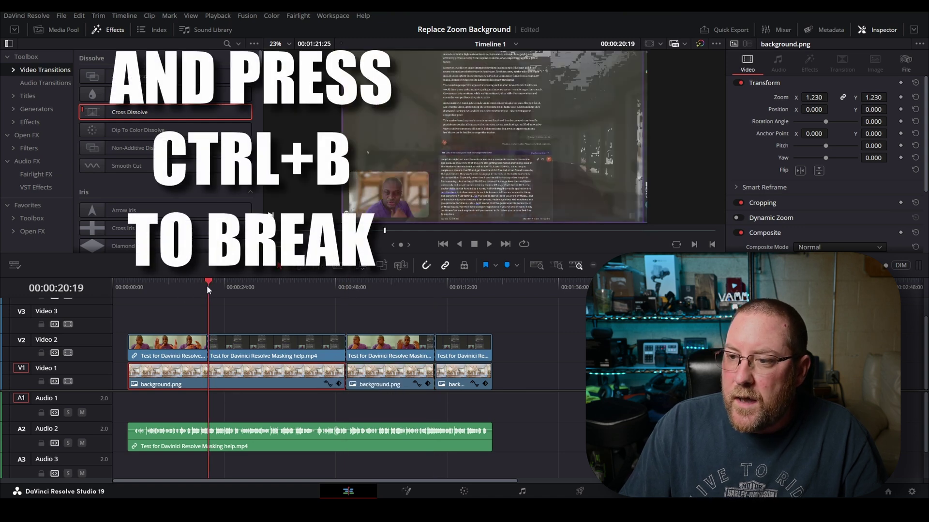
{"action": "key", "text": "ctrl+b"}
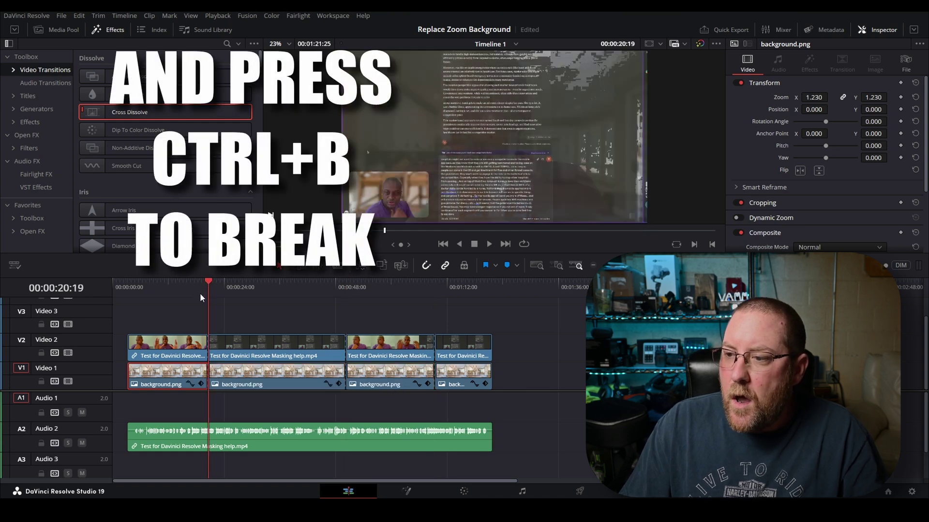
{"action": "left_click", "coordinate": [266, 289]}
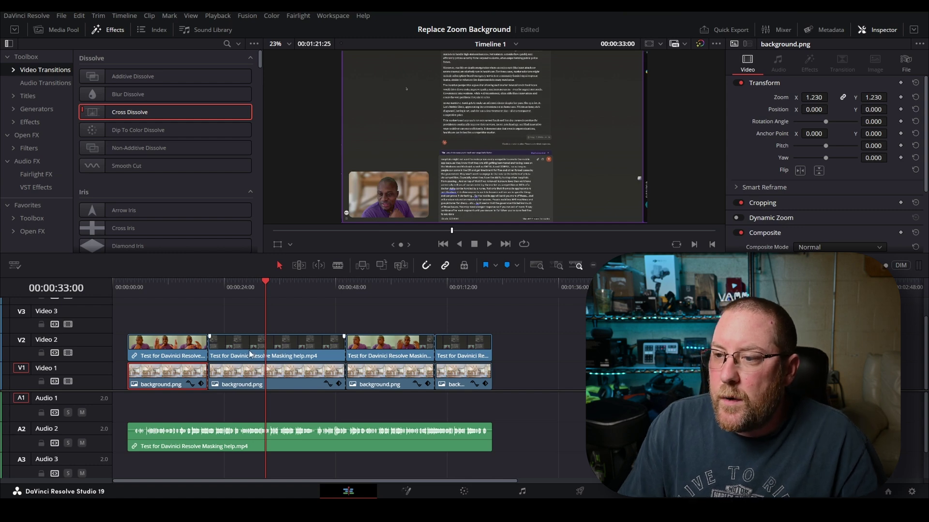
{"action": "left_click", "coordinate": [295, 382]}
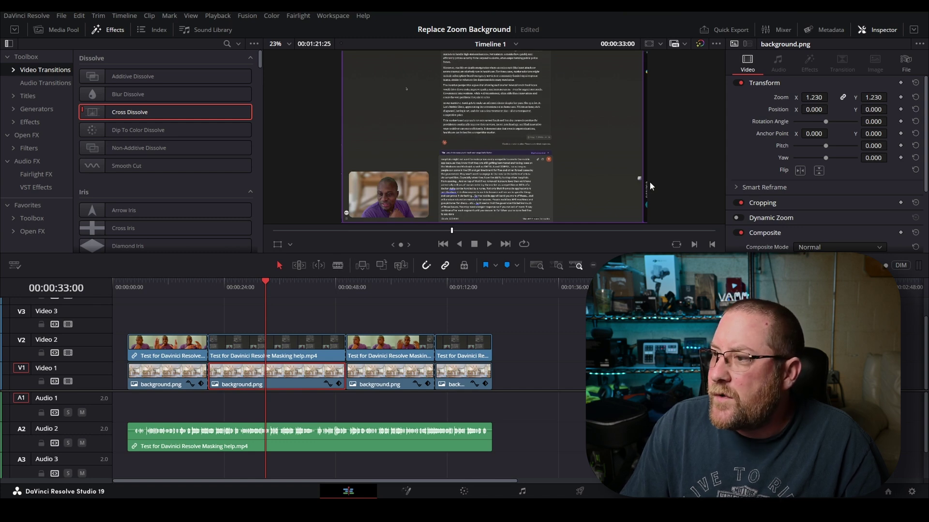
- Roughly shrink and shift the second background piece, temporarily lowering the recording's opacity to line it up
{"action": "left_click_drag", "start_coordinate": [814, 97], "coordinate": [518, 94]}
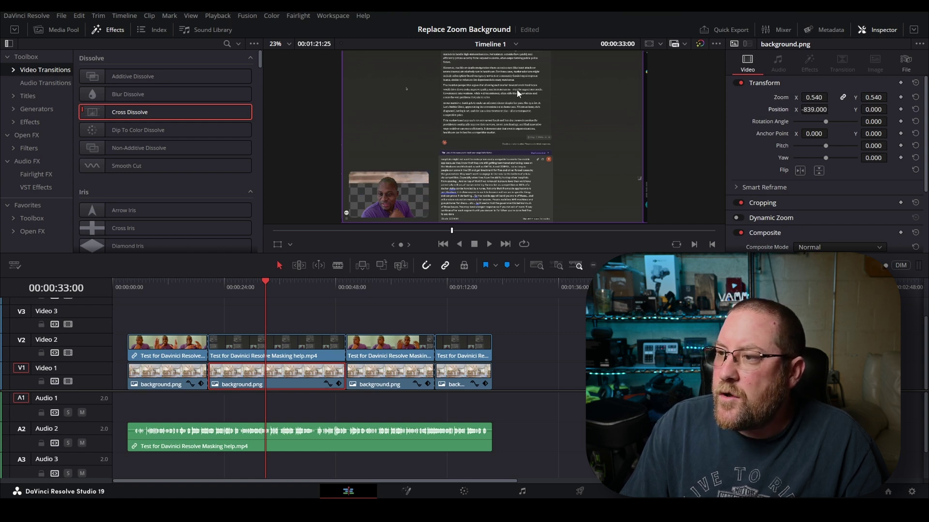
{"action": "left_click", "coordinate": [287, 349]}
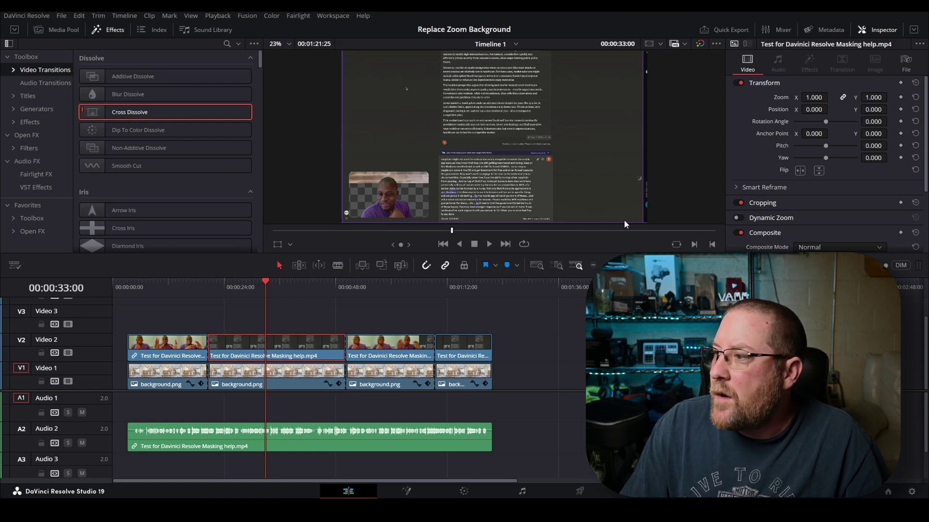
{"action": "scroll", "coordinate": [795, 171], "scroll_direction": "down", "scroll_amount": 3}
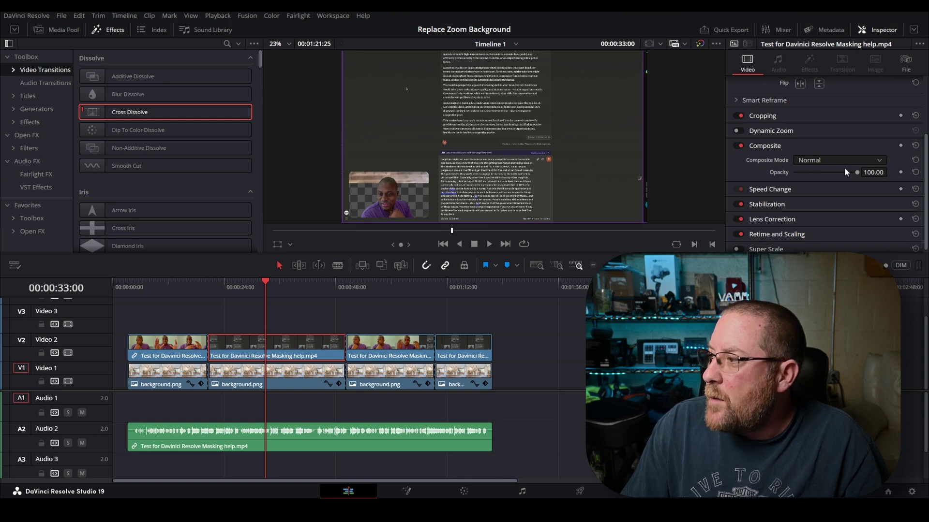
{"action": "left_click_drag", "start_coordinate": [873, 174], "coordinate": [834, 174]}
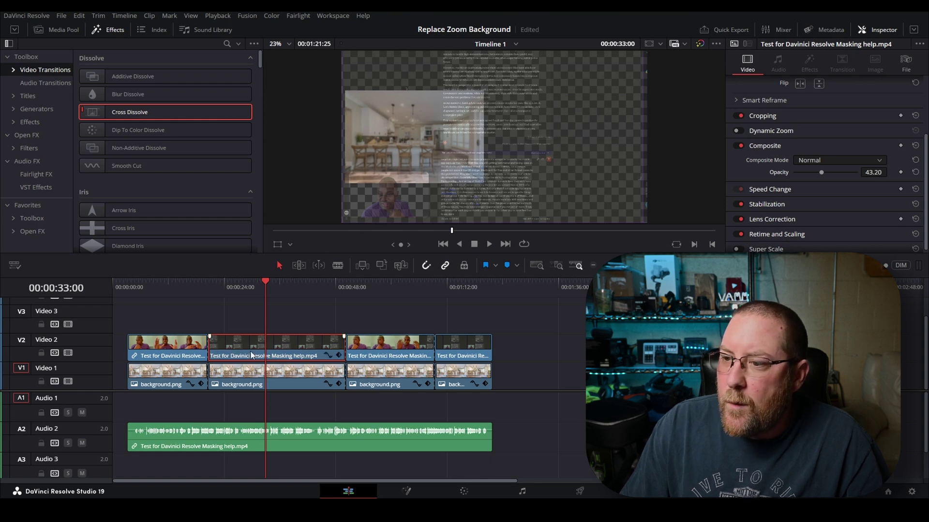
{"action": "left_click", "coordinate": [271, 381]}
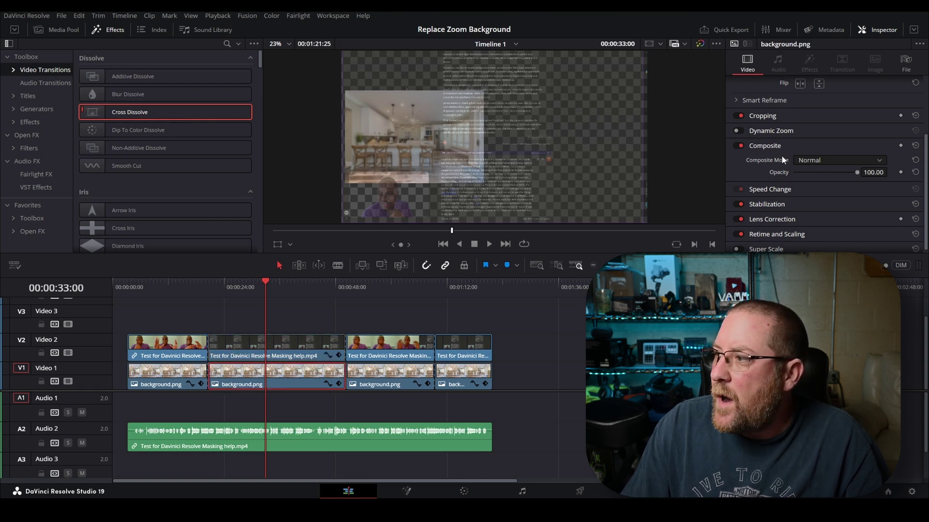
{"action": "scroll", "coordinate": [811, 173], "scroll_direction": "up", "scroll_amount": 3}
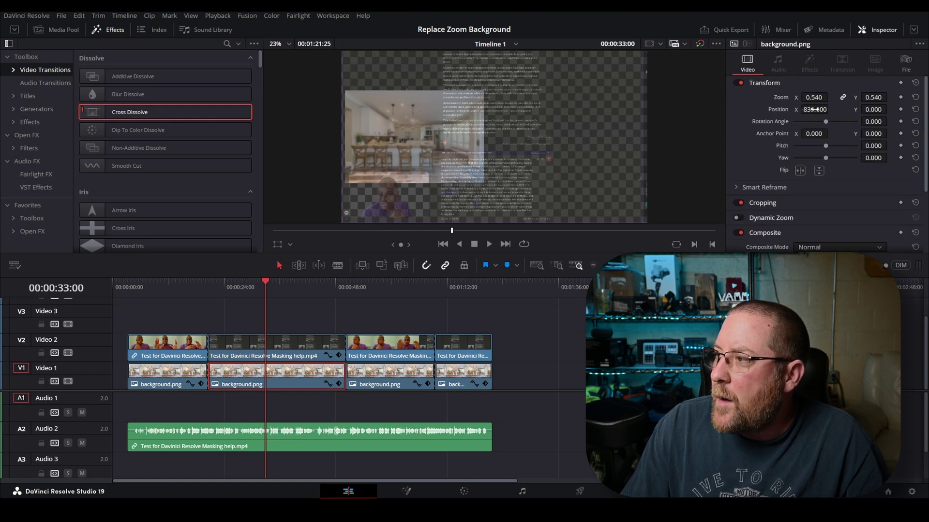
{"action": "mouse_move", "coordinate": [814, 109]}
{"action": "left_mouse_down"}
{"action": "mouse_move", "coordinate": [863, 108]}
{"action": "mouse_move", "coordinate": [830, 97]}
{"action": "mouse_move", "coordinate": [822, 107]}
{"action": "mouse_move", "coordinate": [831, 109]}
{"action": "left_mouse_up"}
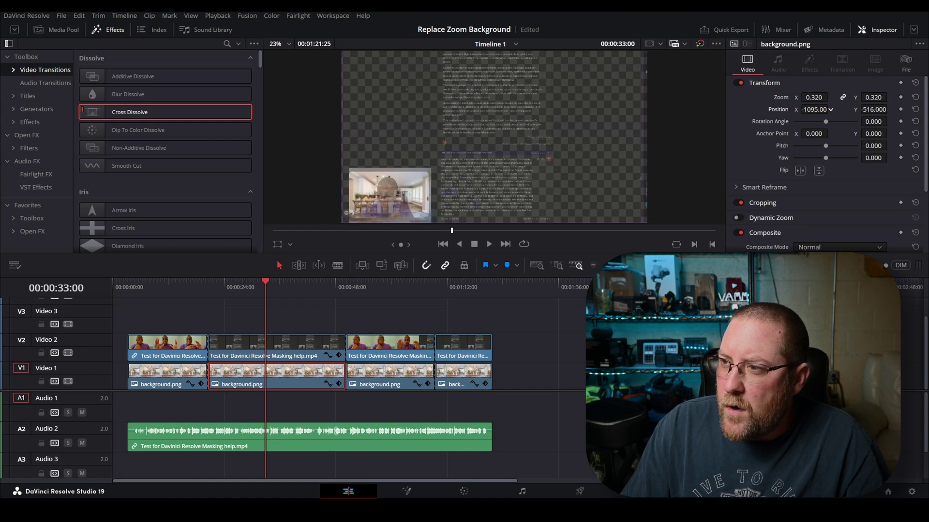
{"action": "left_click", "coordinate": [277, 351]}
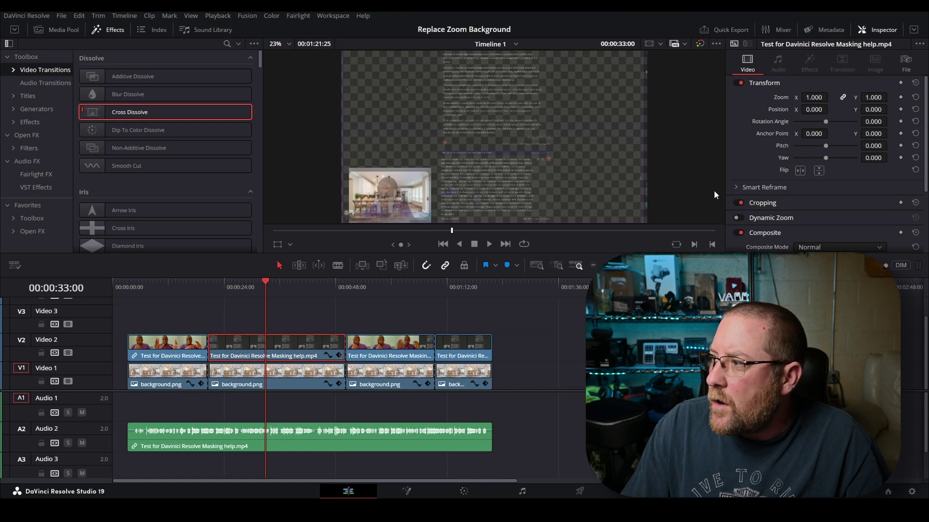
{"action": "scroll", "coordinate": [799, 126], "scroll_direction": "down", "scroll_amount": 3}
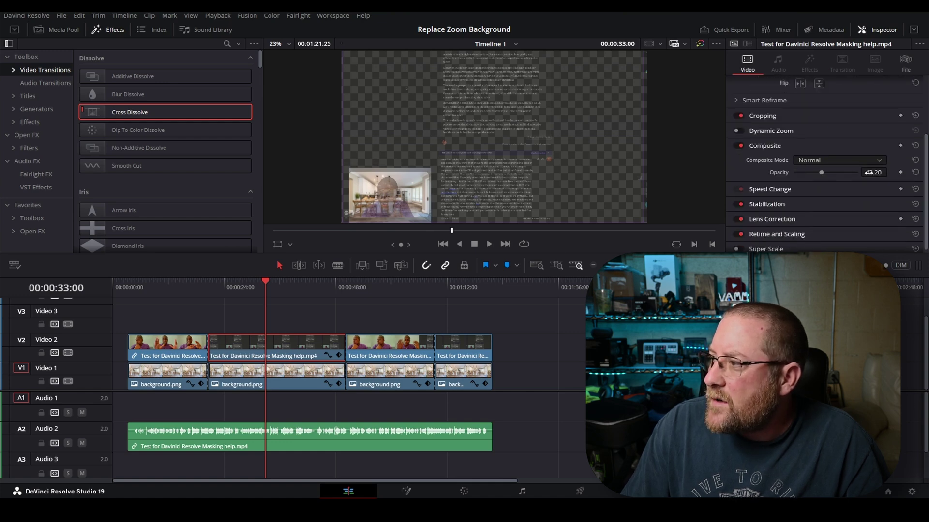
{"action": "left_click_drag", "start_coordinate": [873, 172], "coordinate": [890, 172]}
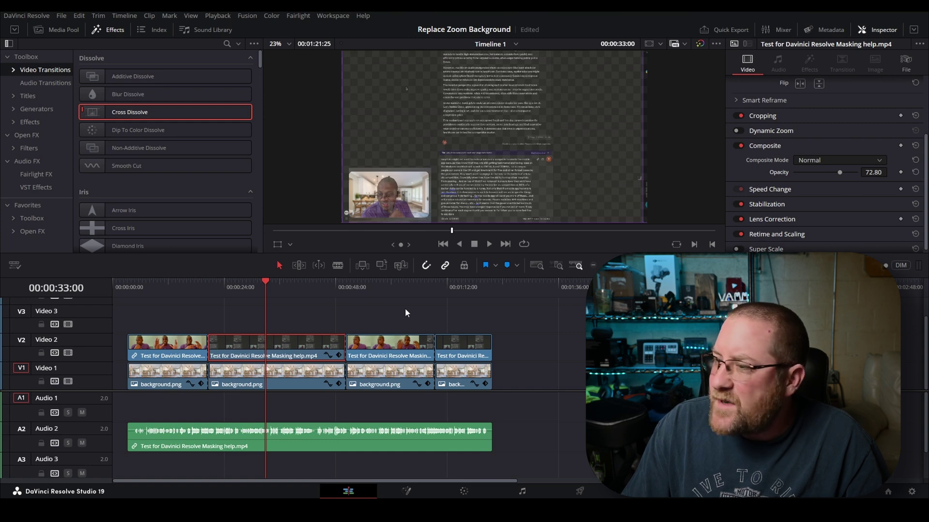
- Fine-tune the background to position -1110, -516 and zoom 0.320, saving along the way
{"action": "left_click", "coordinate": [276, 380]}
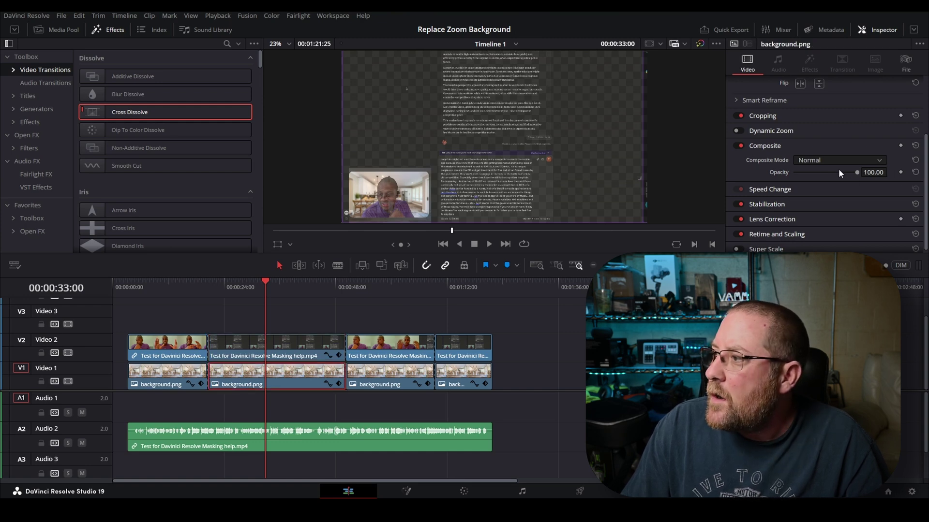
{"action": "scroll", "coordinate": [844, 170], "scroll_direction": "up", "scroll_amount": 3}
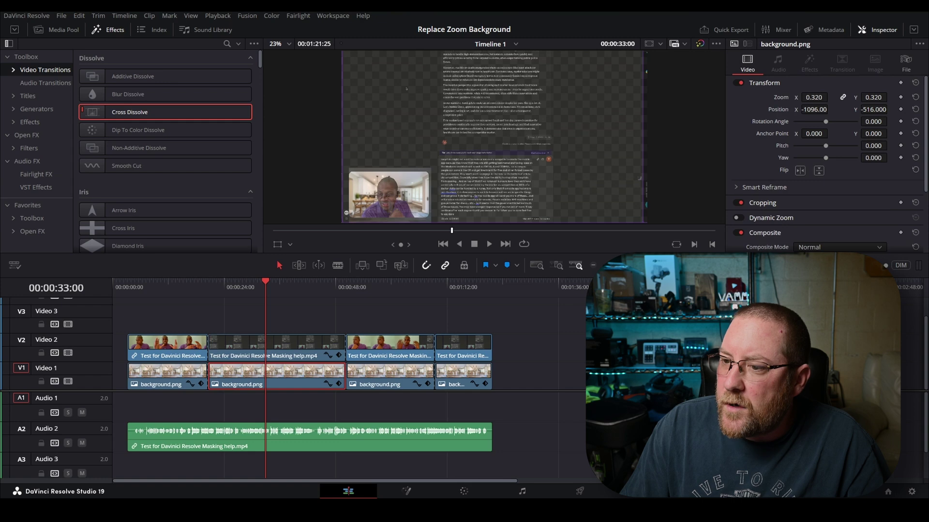
{"action": "left_click_drag", "start_coordinate": [837, 110], "coordinate": [834, 97]}
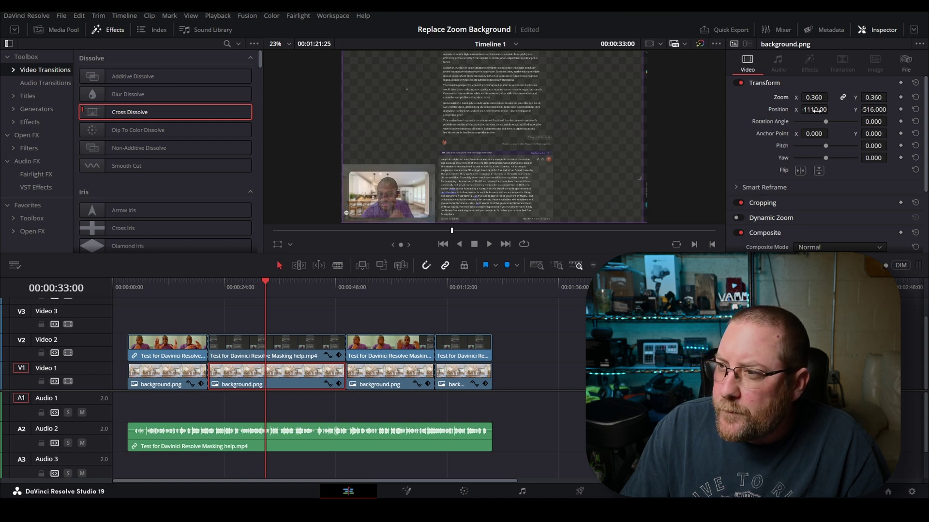
{"action": "key", "text": "ctrl+s"}
{"action": "left_click_drag", "start_coordinate": [814, 97], "coordinate": [810, 97]}
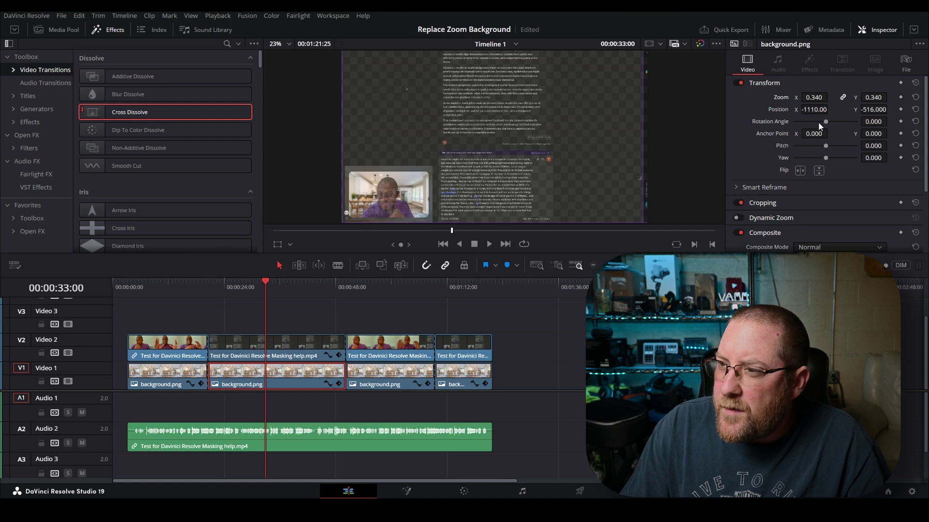
{"action": "key", "text": "ctrl+s"}
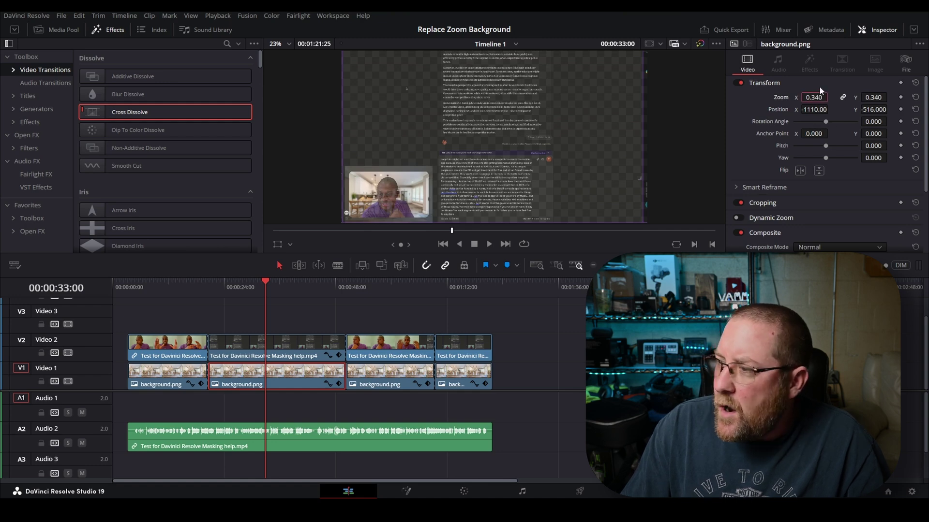
{"action": "left_click_drag", "start_coordinate": [817, 97], "coordinate": [815, 97]}
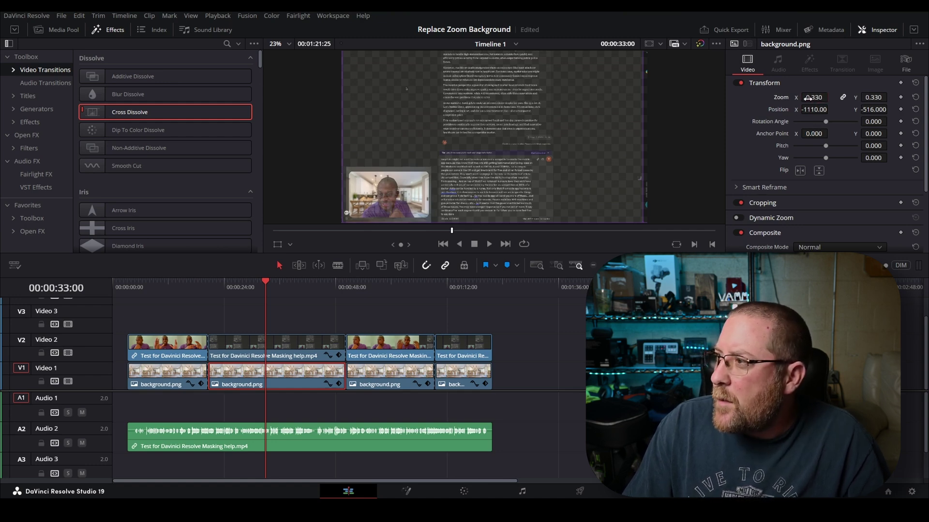
{"action": "left_click", "coordinate": [808, 97]}
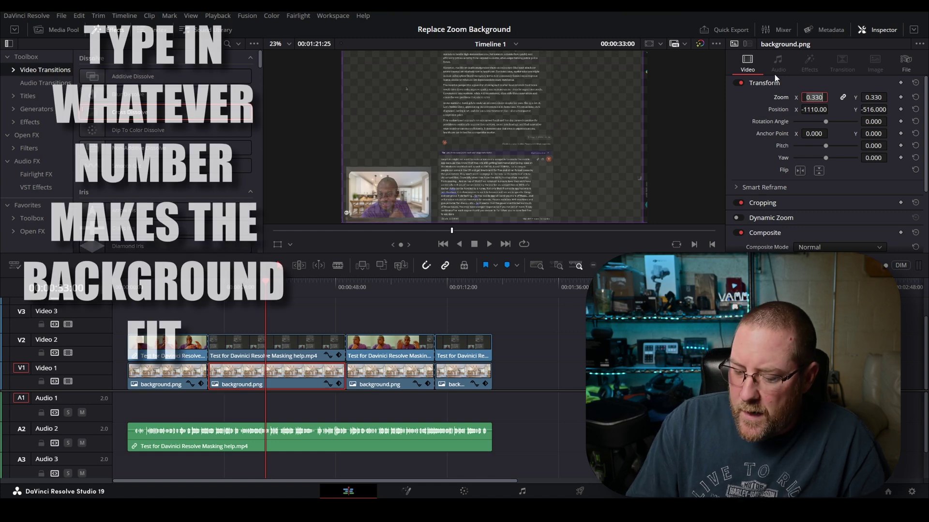
{"action": "type", "text": ".32"}
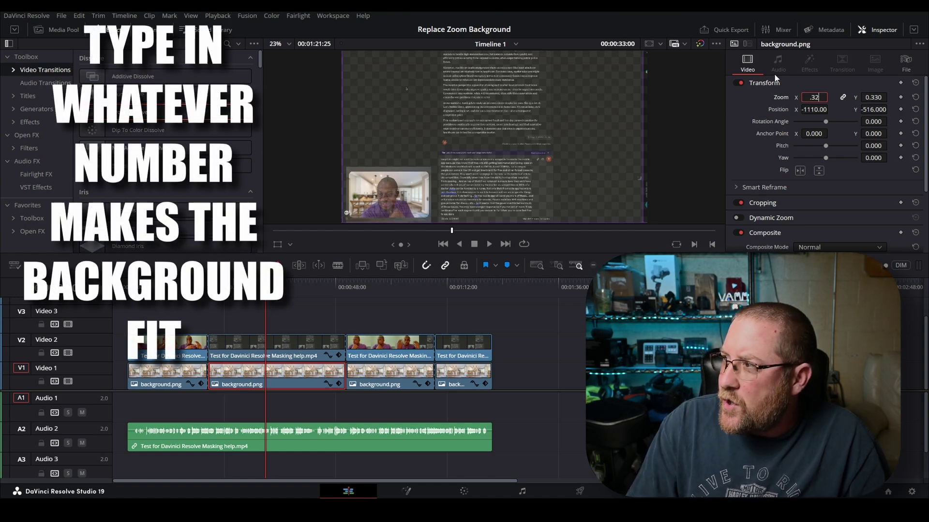
{"action": "key", "text": "Return"}
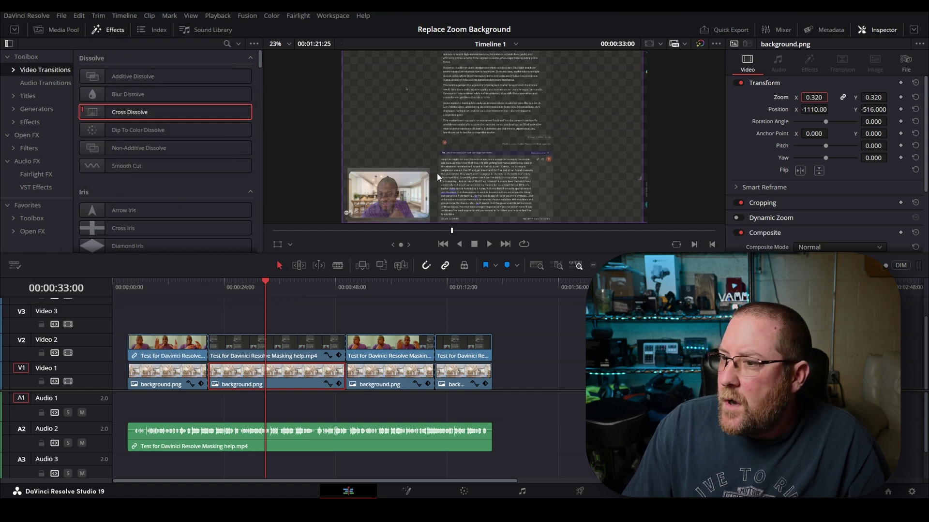
{"action": "left_click", "coordinate": [507, 389]}
- Paste the resized background clip's zoom and position onto the last background.png clip
{"action": "left_click", "coordinate": [269, 381]}
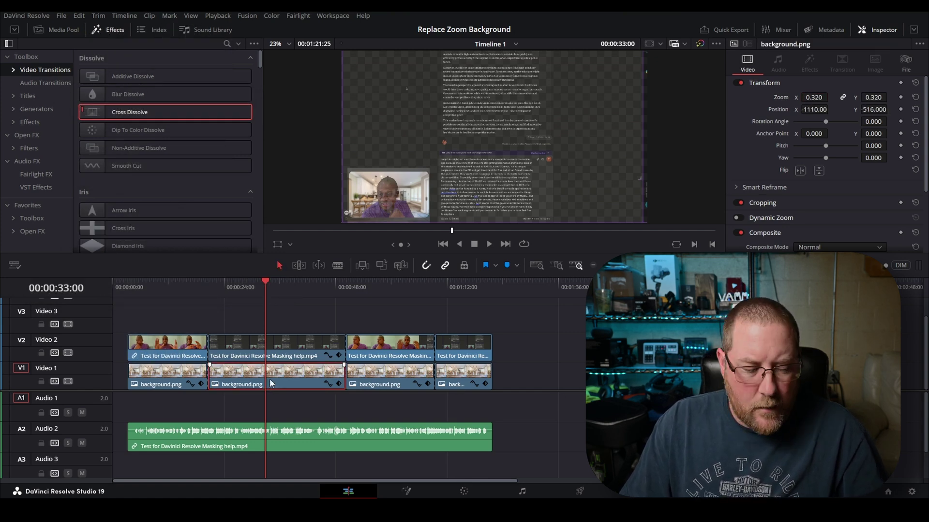
{"action": "left_click", "coordinate": [472, 383]}
{"action": "scroll", "coordinate": [472, 384], "scroll_direction": "up", "scroll_amount": 1}
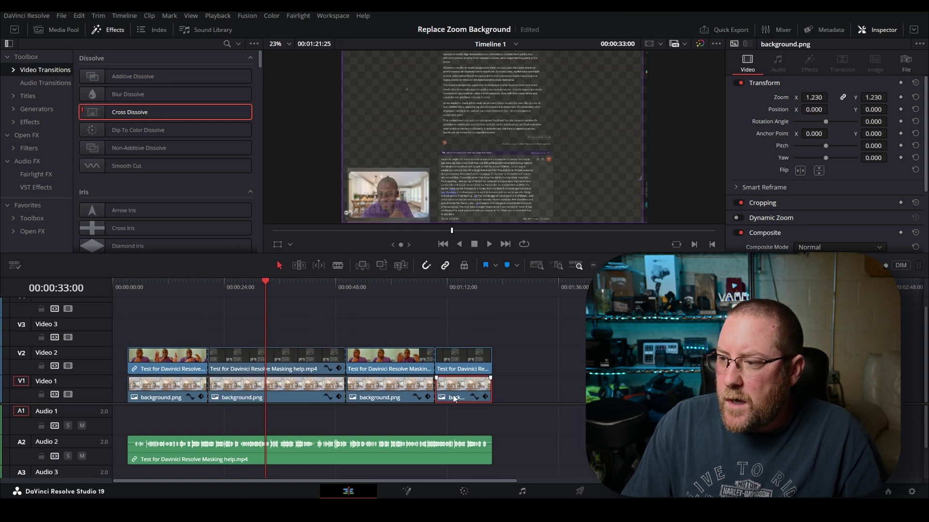
{"action": "key", "text": "alt+v"}
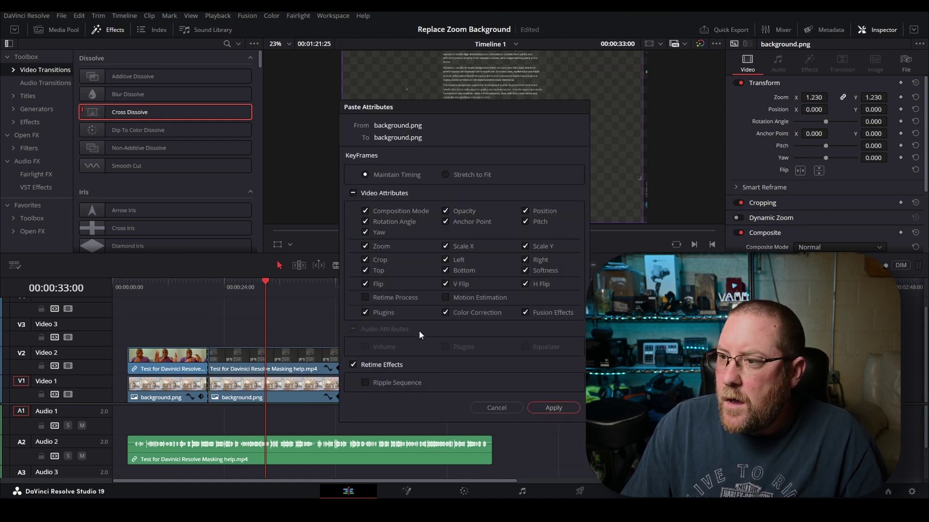
{"action": "left_click", "coordinate": [554, 408]}
- Temporarily disable the last webcam clip to check the background, then re-enable it
{"action": "left_click", "coordinate": [463, 285]}
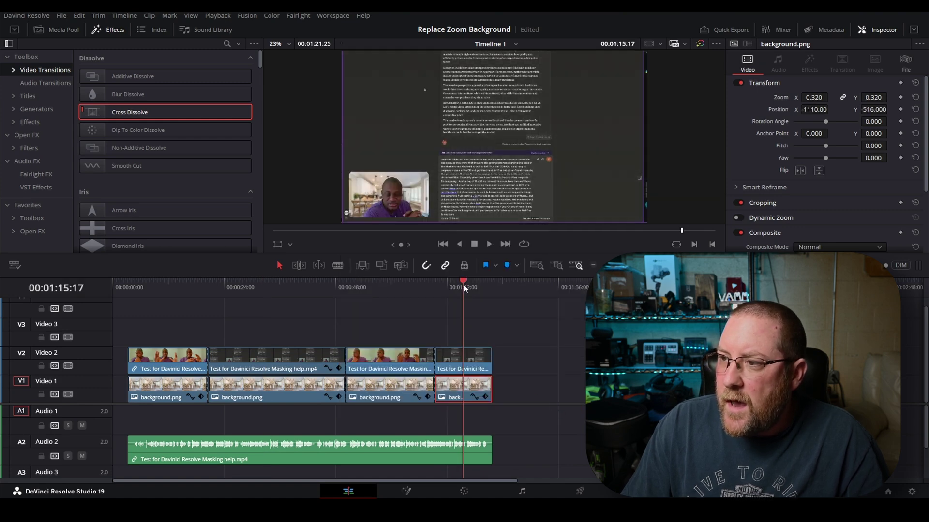
{"action": "left_click", "coordinate": [468, 364]}
{"action": "key", "text": "d"}
{"action": "key", "text": "d"}
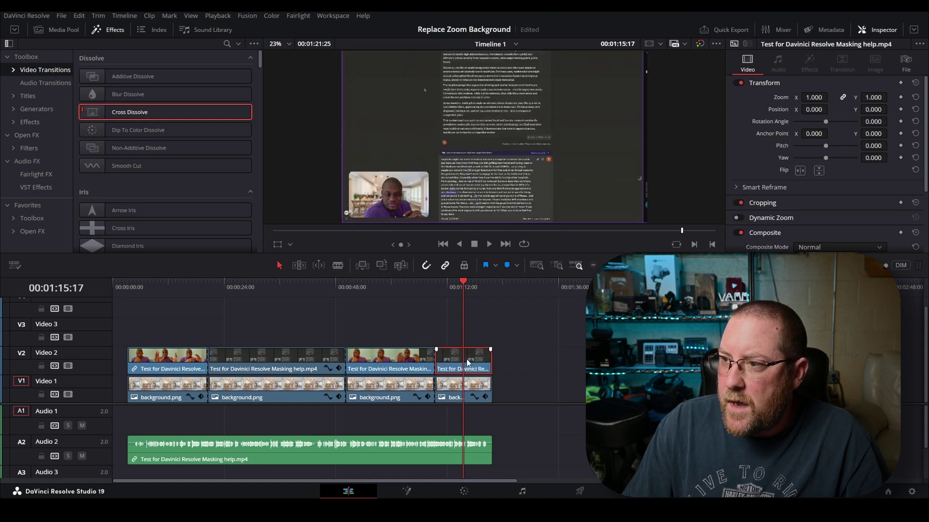
{"action": "left_click", "coordinate": [304, 350]}
{"action": "left_click", "coordinate": [289, 297]}
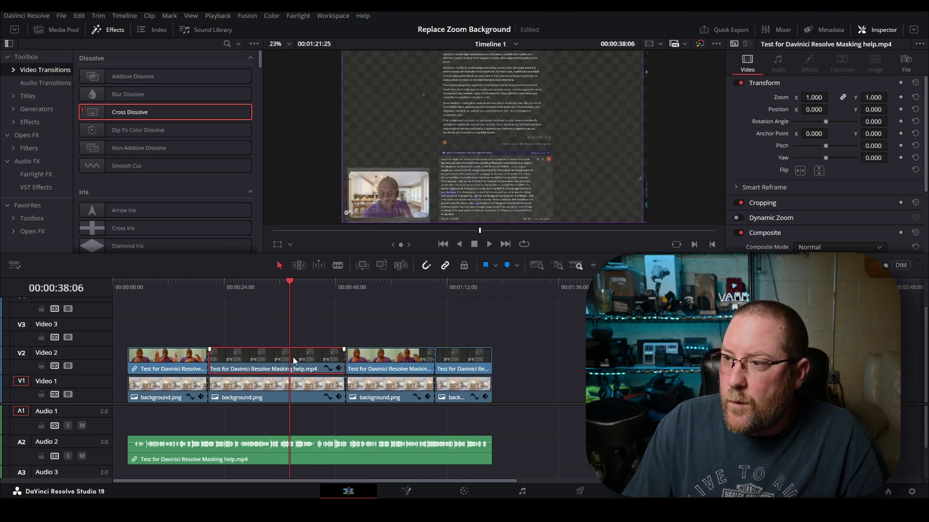
- Save the project and raise the second webcam clip's opacity to 100
{"action": "key", "text": "ctrl+s"}
{"action": "scroll", "coordinate": [818, 175], "scroll_direction": "down", "scroll_amount": 3}
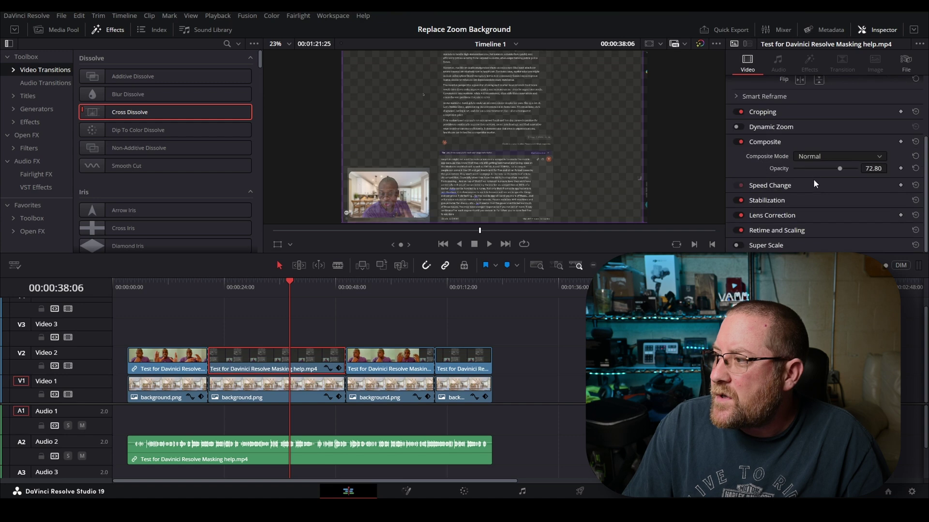
{"action": "left_click_drag", "start_coordinate": [868, 169], "coordinate": [890, 168]}
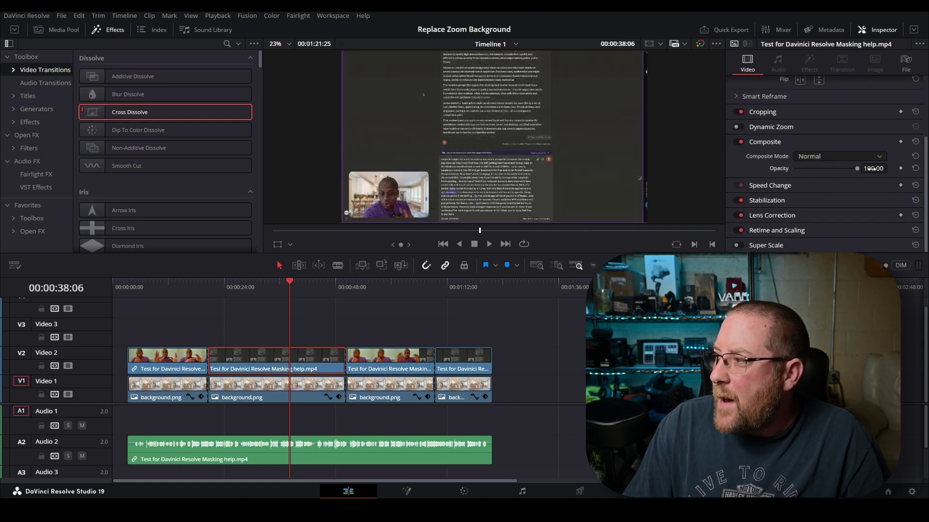
- Add a Cross Dissolve at the cut between webcam clips on V2
{"action": "left_click", "coordinate": [185, 286]}
{"action": "scroll", "coordinate": [210, 312], "scroll_direction": "up", "scroll_amount": 2}
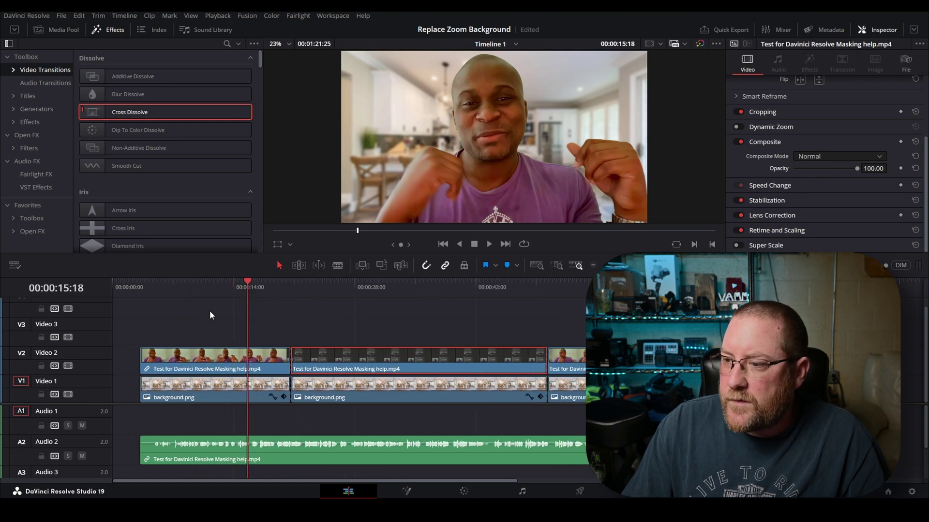
{"action": "scroll", "coordinate": [210, 311], "scroll_direction": "up", "scroll_amount": 2}
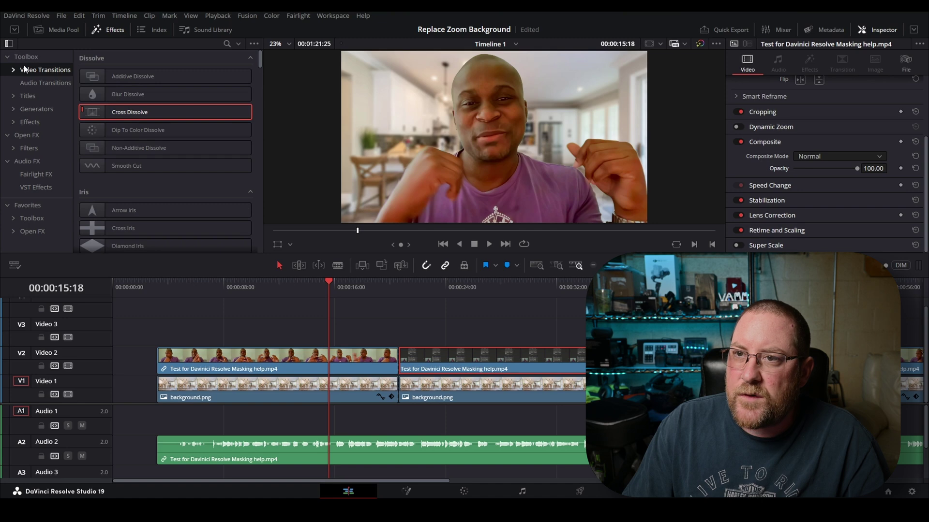
{"action": "left_click_drag", "start_coordinate": [116, 114], "coordinate": [487, 367]}
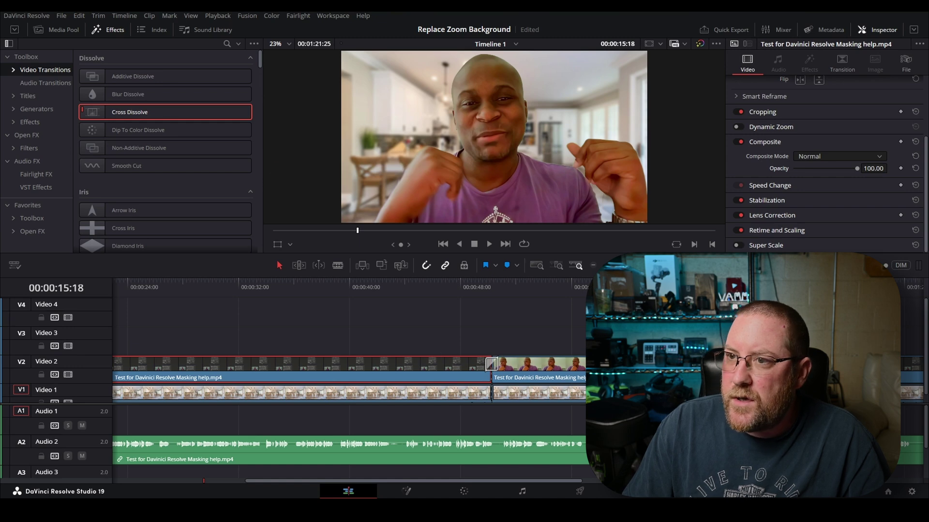
- Play back the edit from just before the new dissolve
{"action": "scroll", "coordinate": [348, 368], "scroll_direction": "right", "scroll_amount": 5}
{"action": "scroll", "coordinate": [571, 318], "scroll_direction": "down", "scroll_amount": 4}
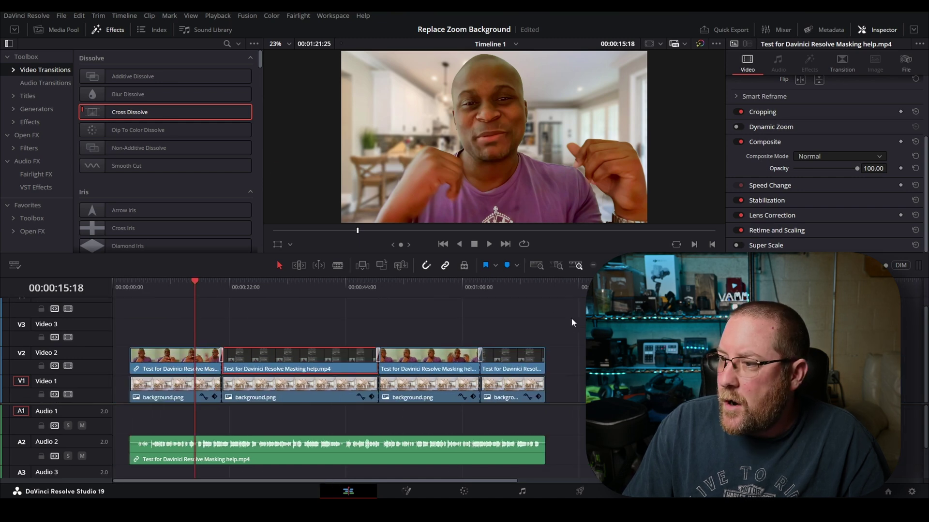
{"action": "left_click", "coordinate": [162, 284]}
{"action": "key", "text": "space"}
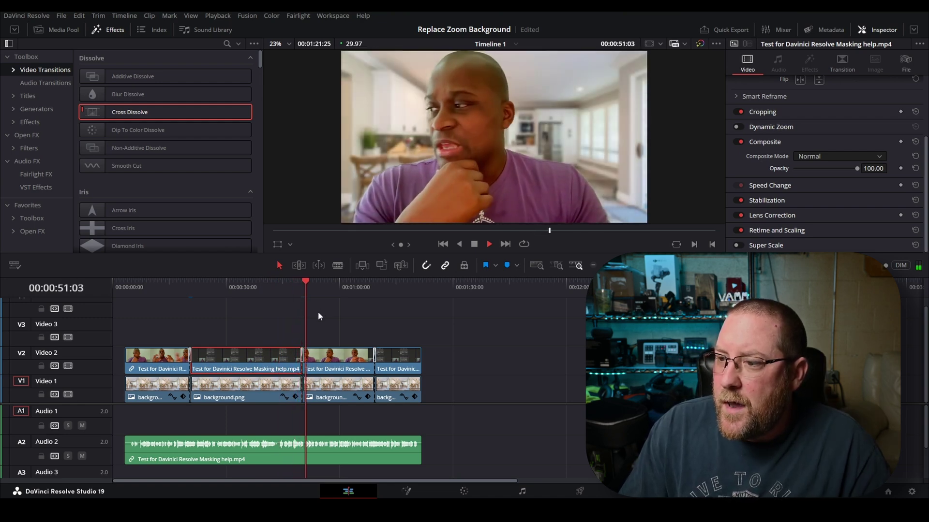
{"action": "key", "text": "space"}
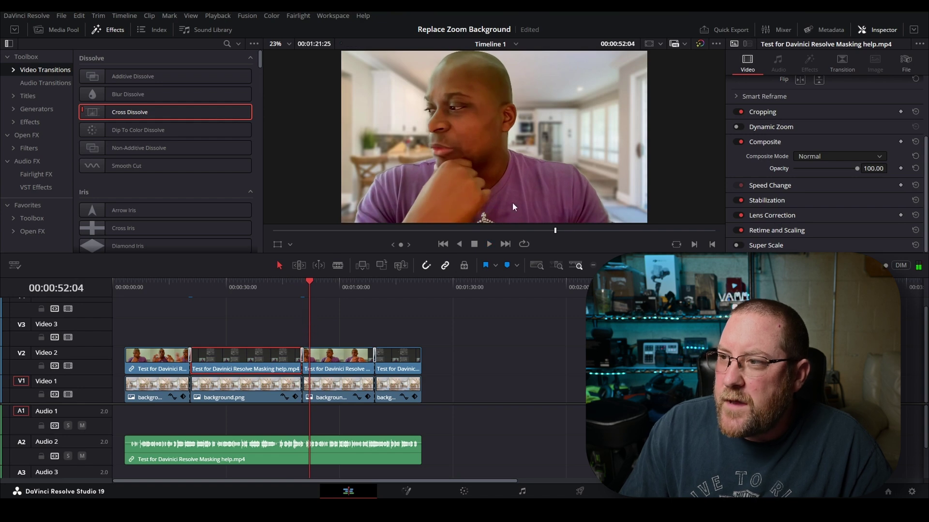
- Place a Cross Dissolve on the webcam and background cut near 00:00:48
{"action": "left_click_drag", "start_coordinate": [109, 110], "coordinate": [164, 355]}
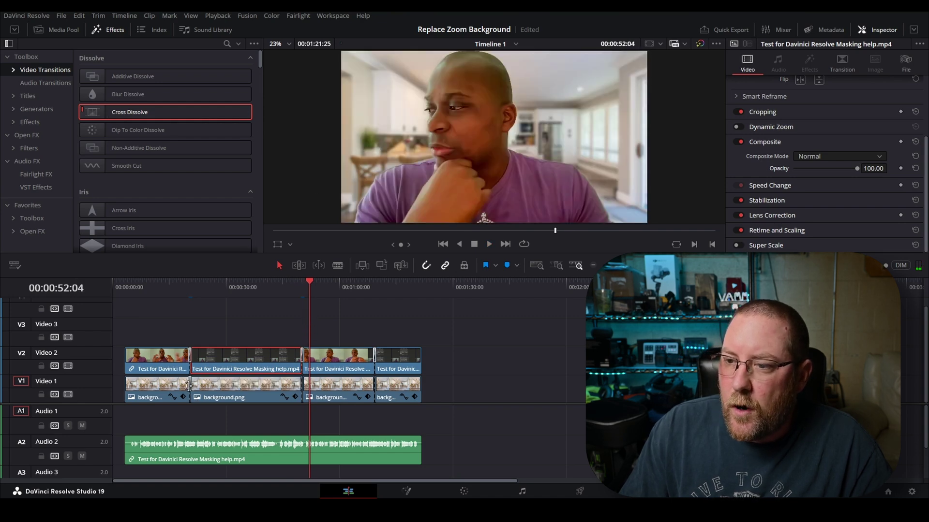
{"action": "left_click_drag", "start_coordinate": [152, 124], "coordinate": [303, 385]}
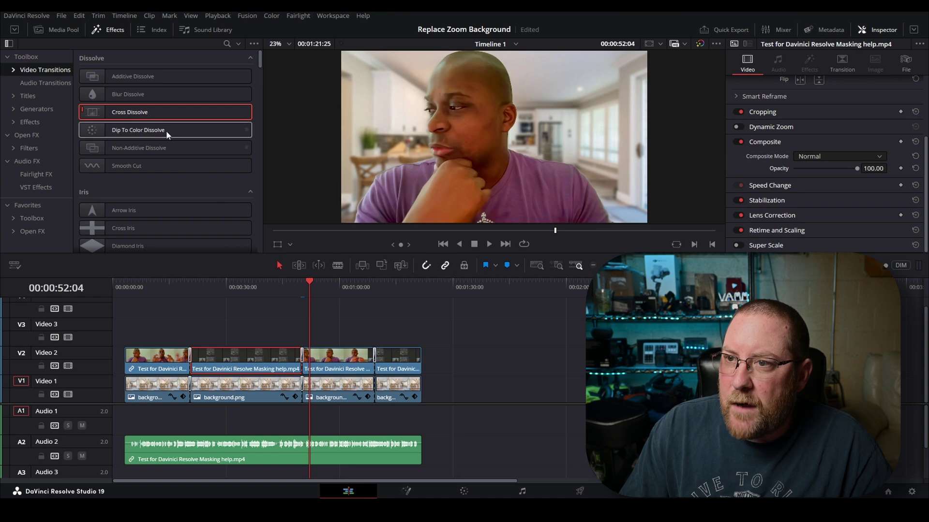
{"action": "left_click_drag", "start_coordinate": [298, 297], "coordinate": [374, 396]}
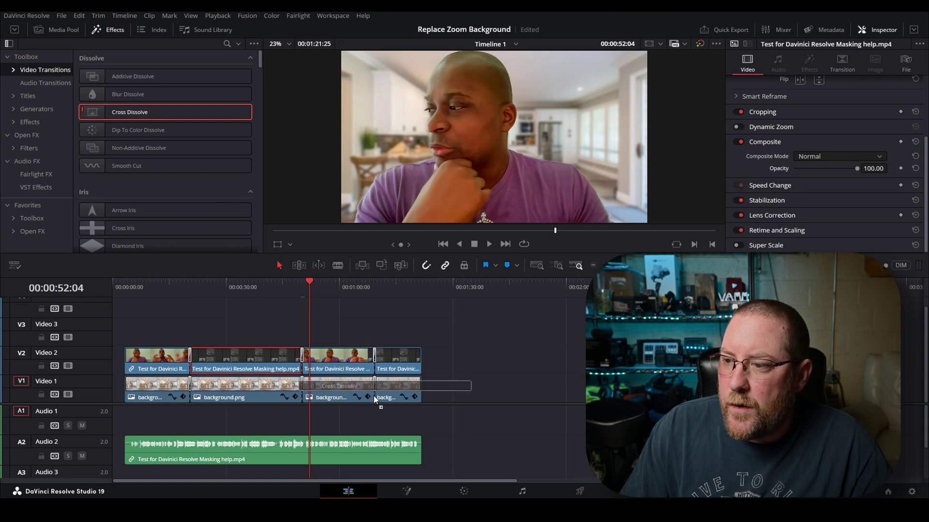
- Play the new 48-second dissolve, then return the playhead just before it
{"action": "left_click", "coordinate": [294, 285]}
{"action": "key", "text": "space"}
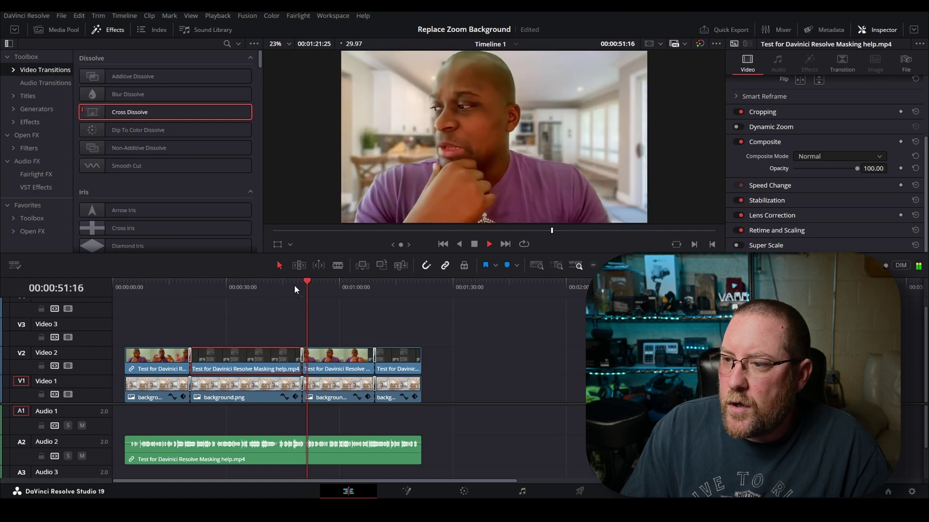
{"action": "key", "text": "space"}
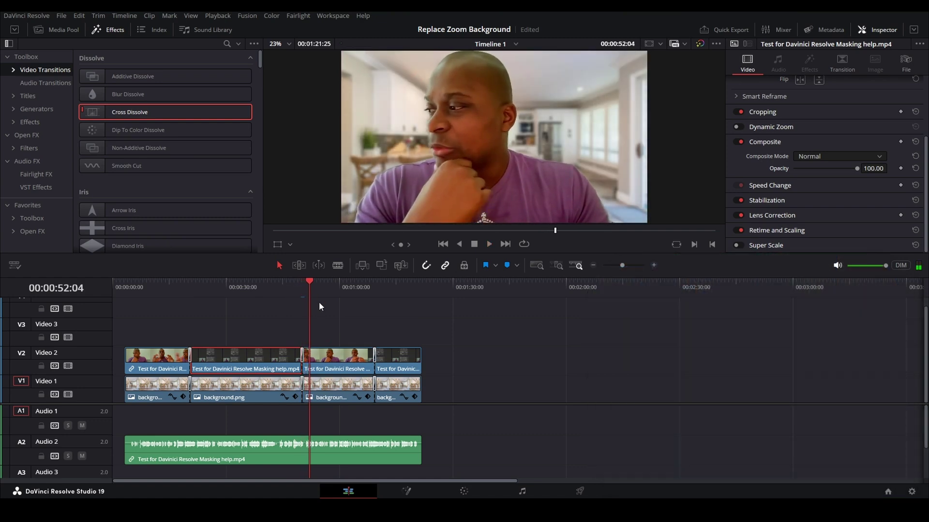
{"action": "left_click", "coordinate": [297, 283]}
{"action": "scroll", "coordinate": [335, 309], "scroll_direction": "up", "scroll_amount": 3}
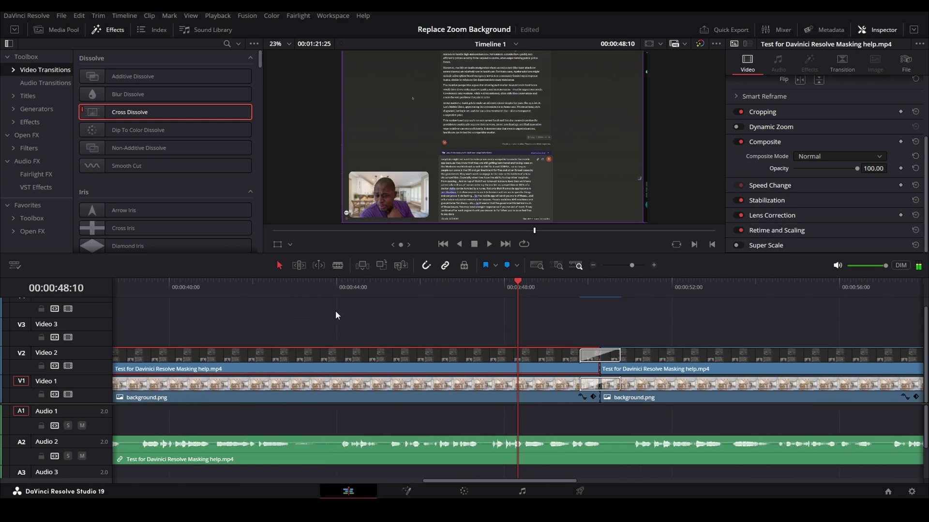
{"action": "left_click", "coordinate": [552, 292]}
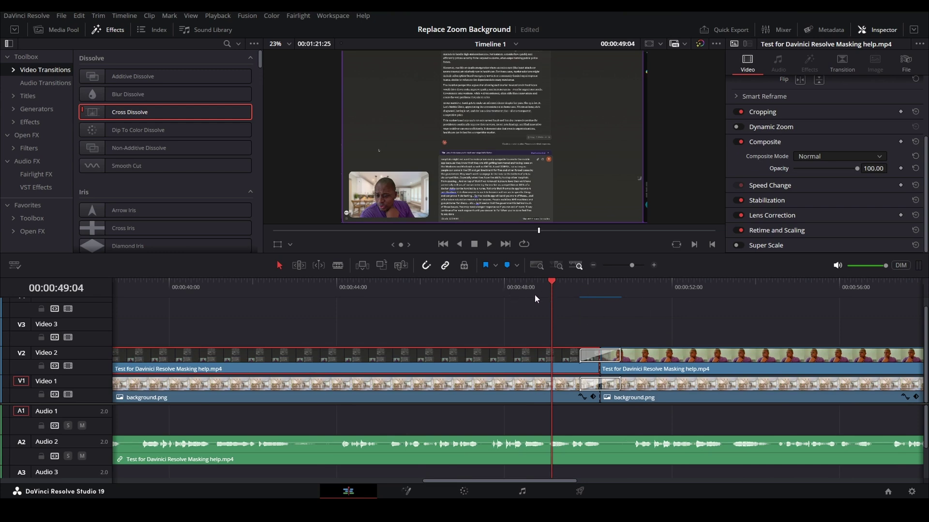
{"action": "key", "text": "space"}
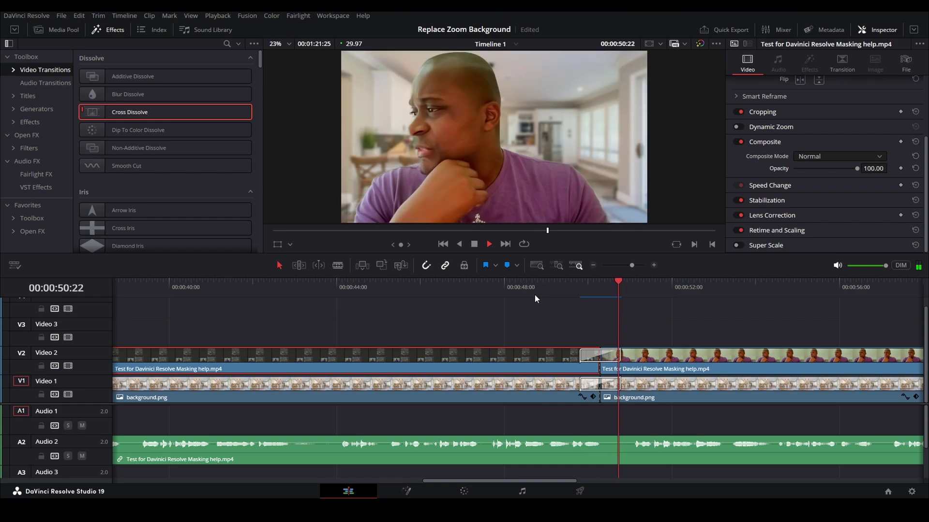